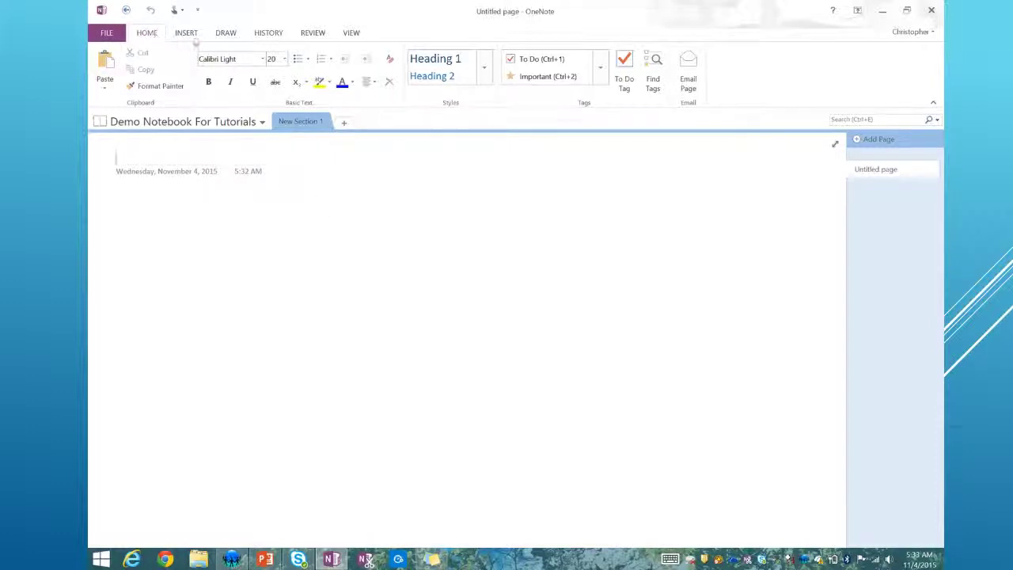
Step: Set the page to Normal View and look through the list of available notebooks
left_click(351, 35)
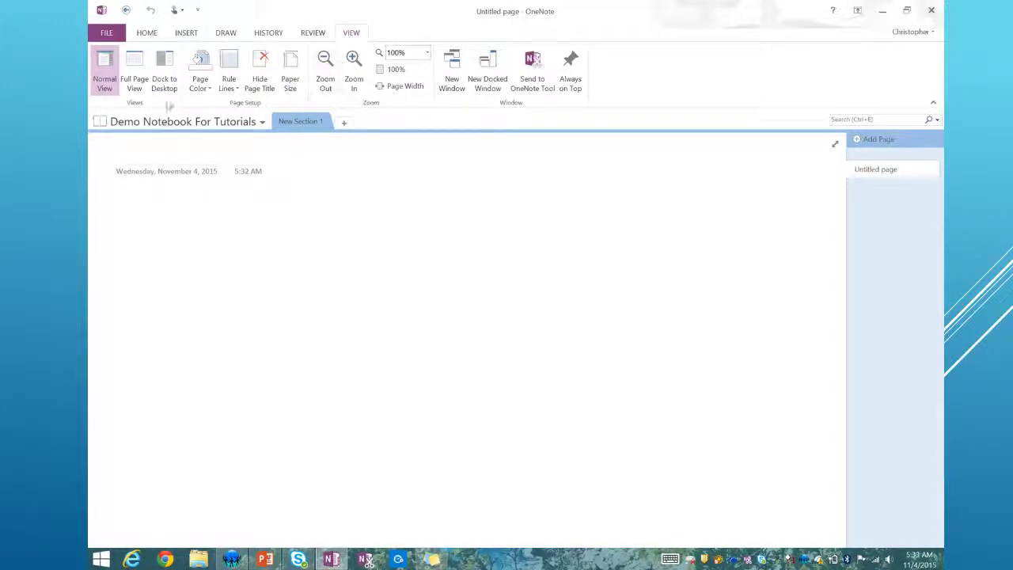
left_click(111, 82)
left_click(219, 121)
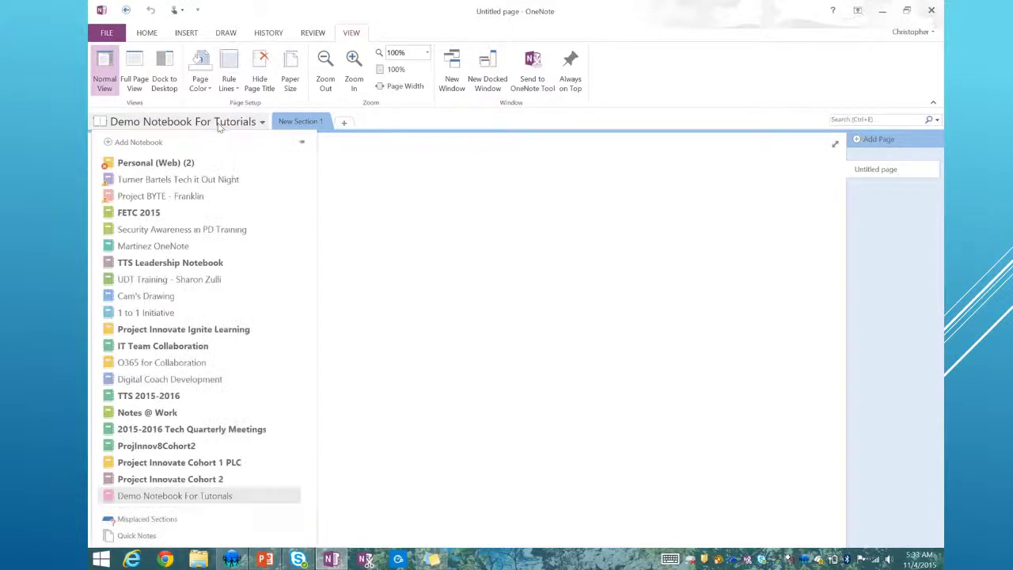
left_click(472, 233)
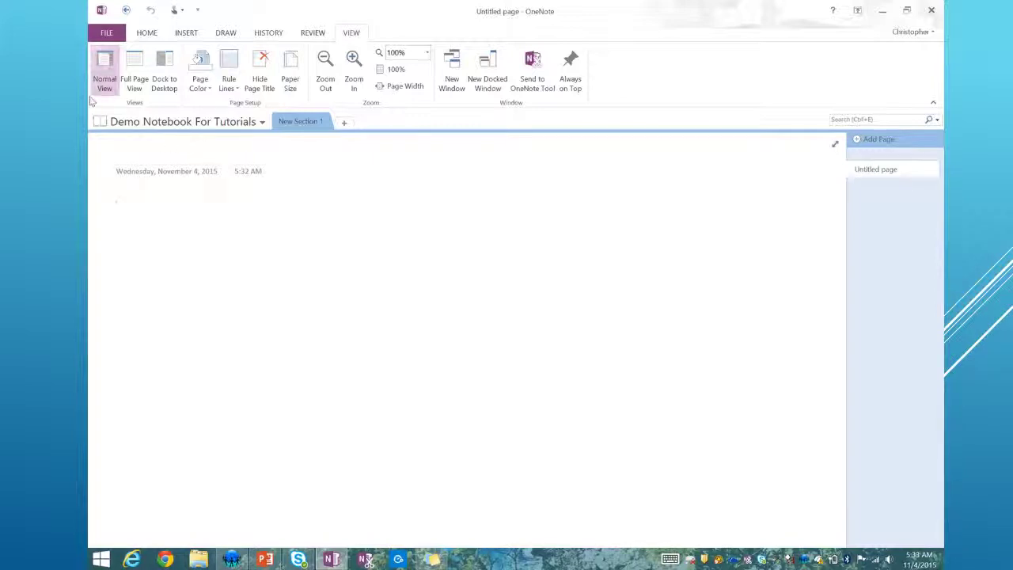
Step: Show the page in Full Page View and return it to the normal view
left_click(136, 86)
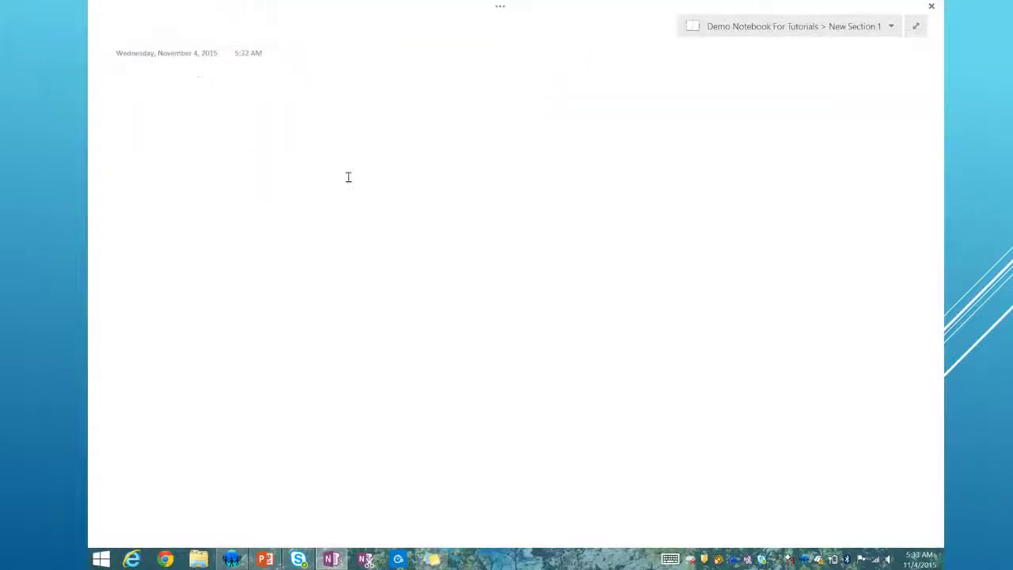
mouse_move(506, 3)
left_click(916, 29)
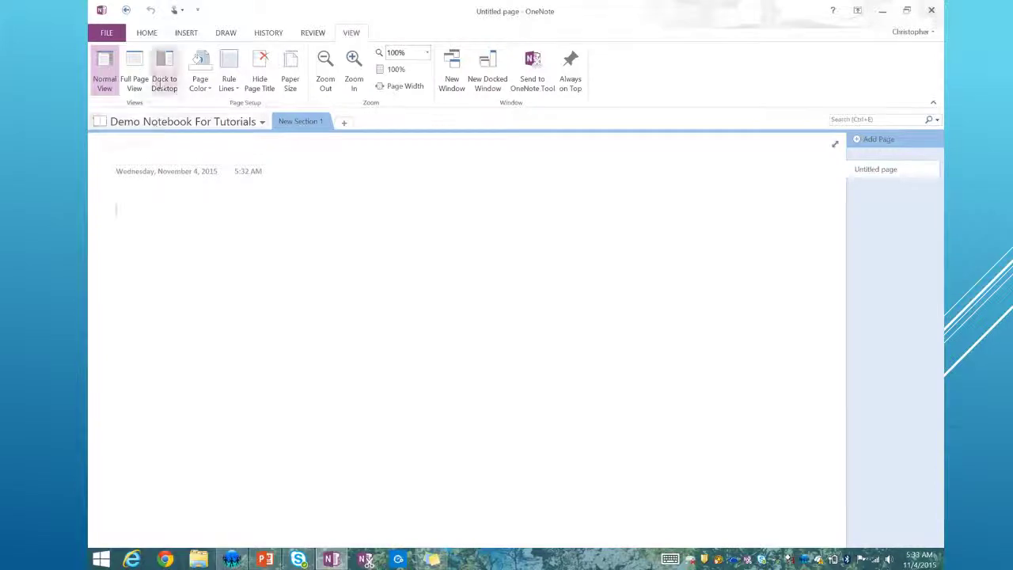
Step: Dock the page to the desktop, view Chrome beside it and minimize Chrome
left_click(163, 84)
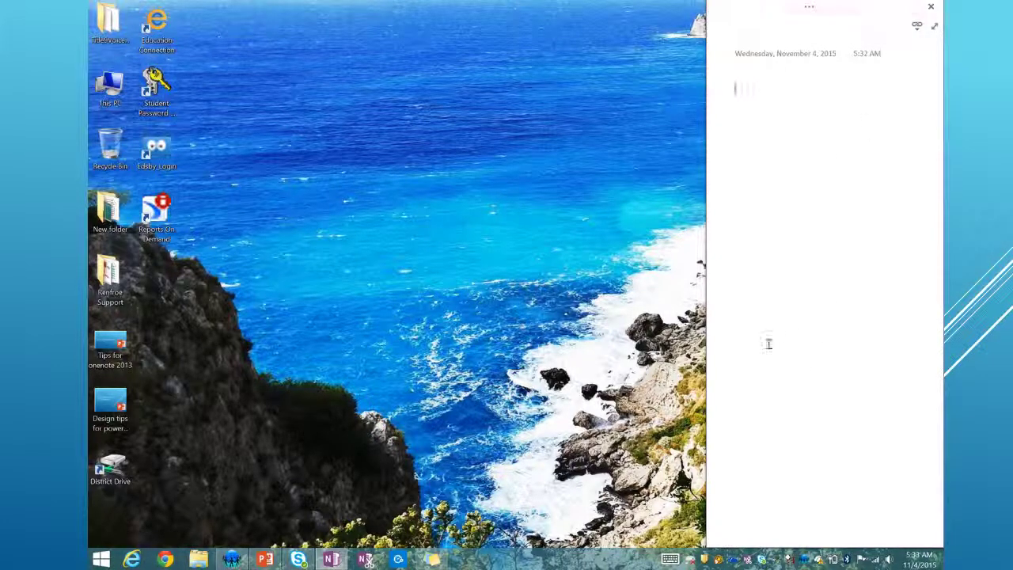
left_click(165, 560)
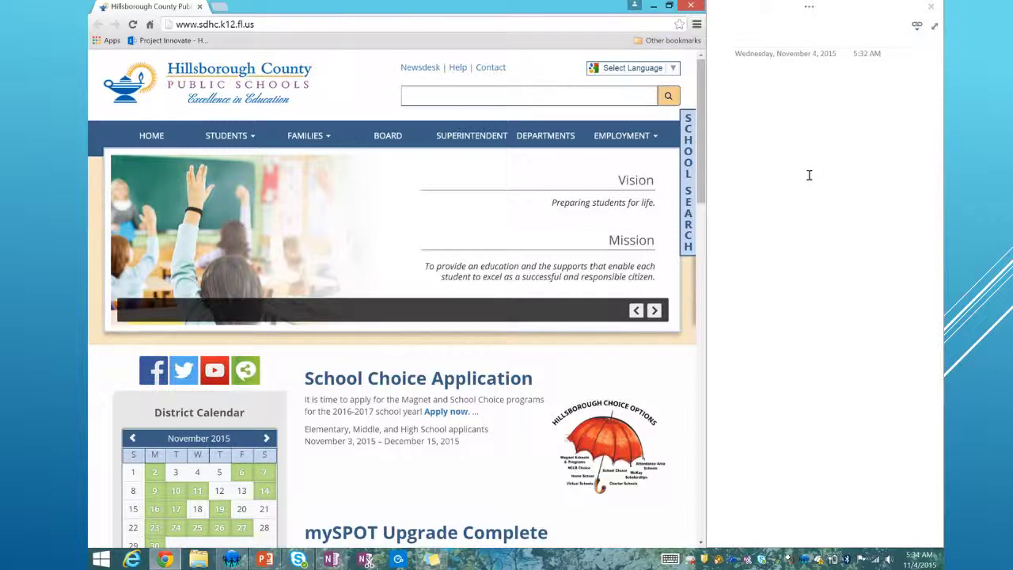
left_click(653, 6)
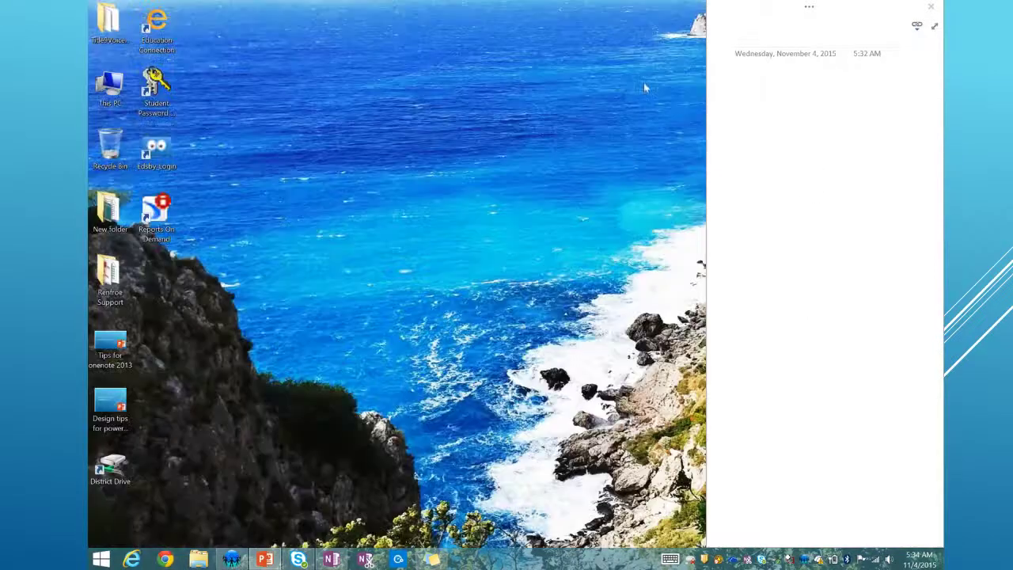
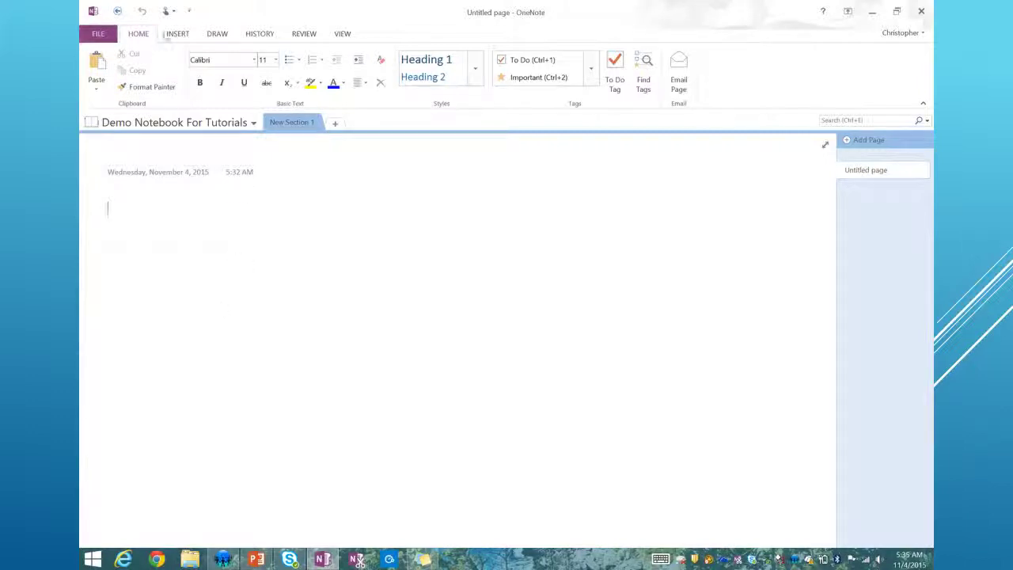
Step: Add a page based on the academic page template Simple Lecture Notes
left_click(177, 34)
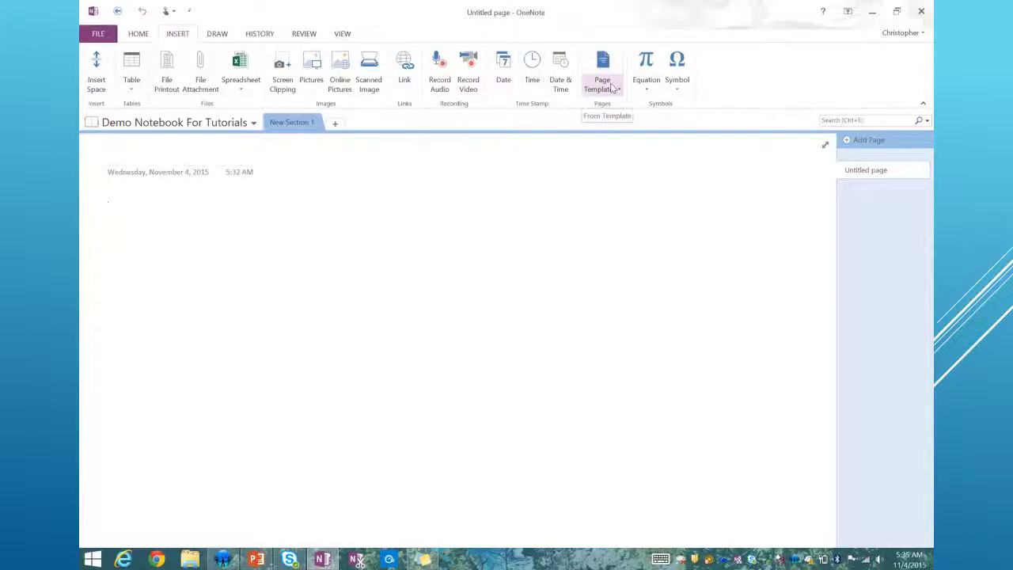
left_click(611, 88)
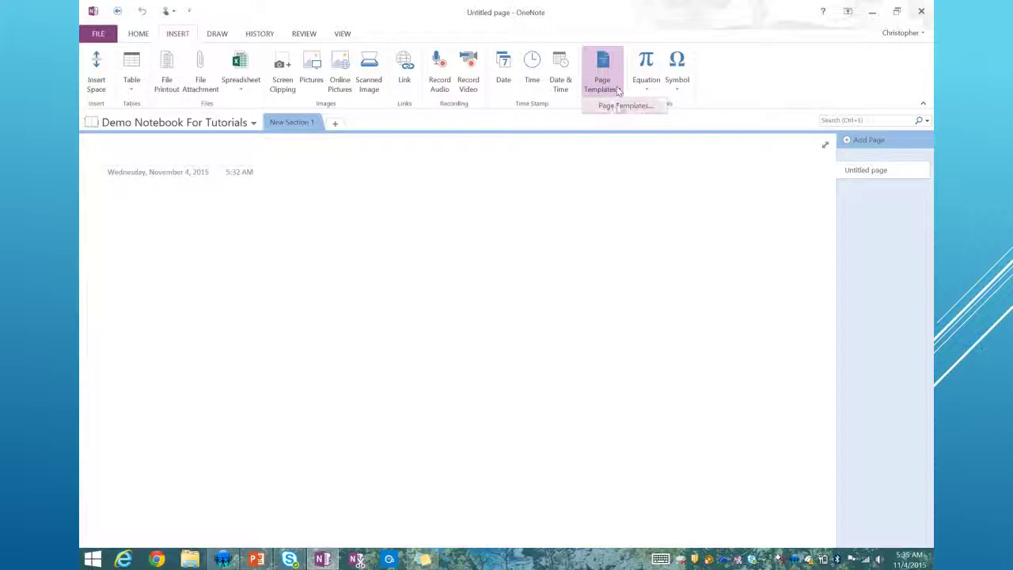
left_click(618, 109)
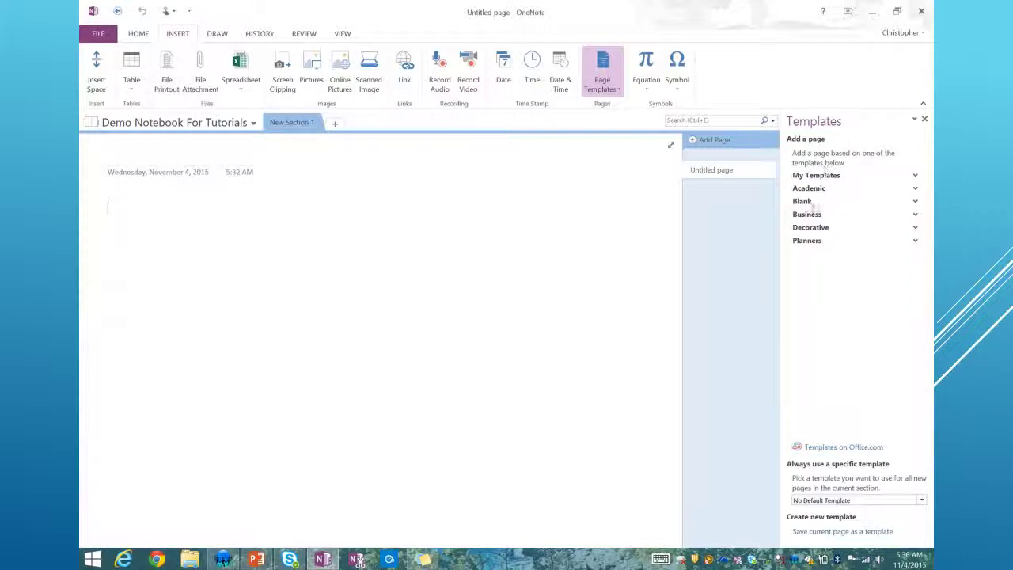
left_click(818, 190)
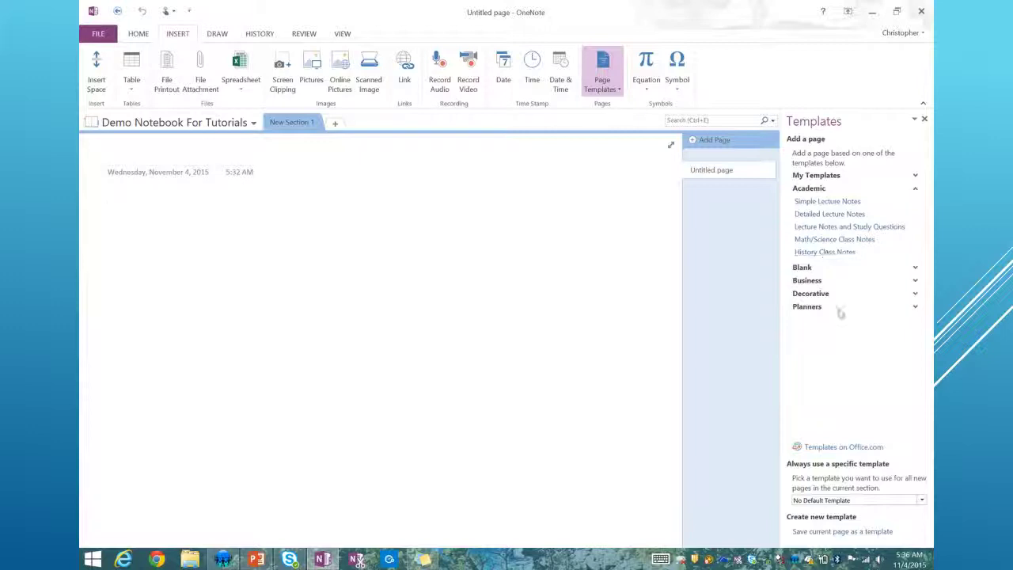
left_click(823, 203)
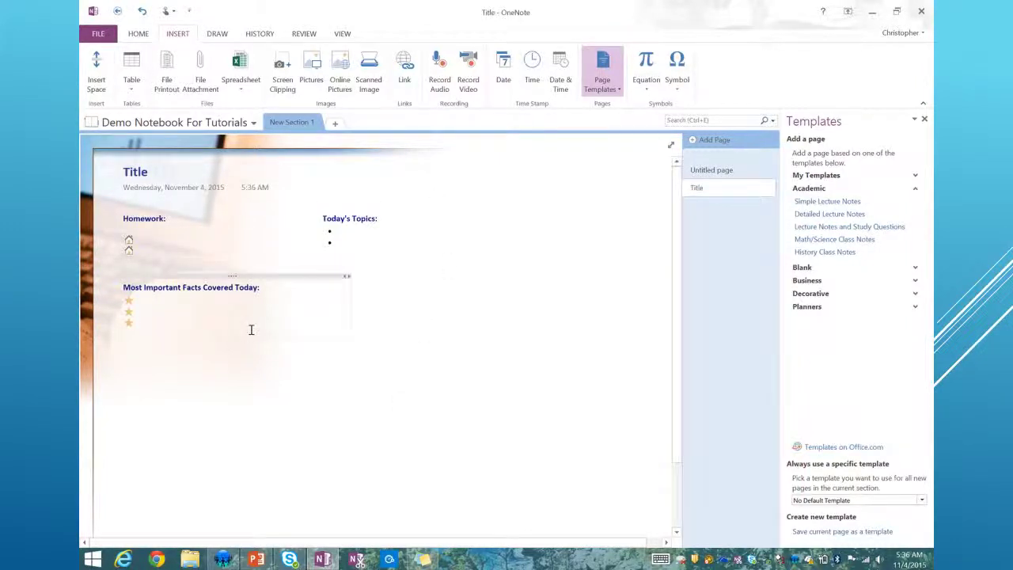
Step: Add another page from the Detailed Lecture Notes template and close the template list
left_click(837, 216)
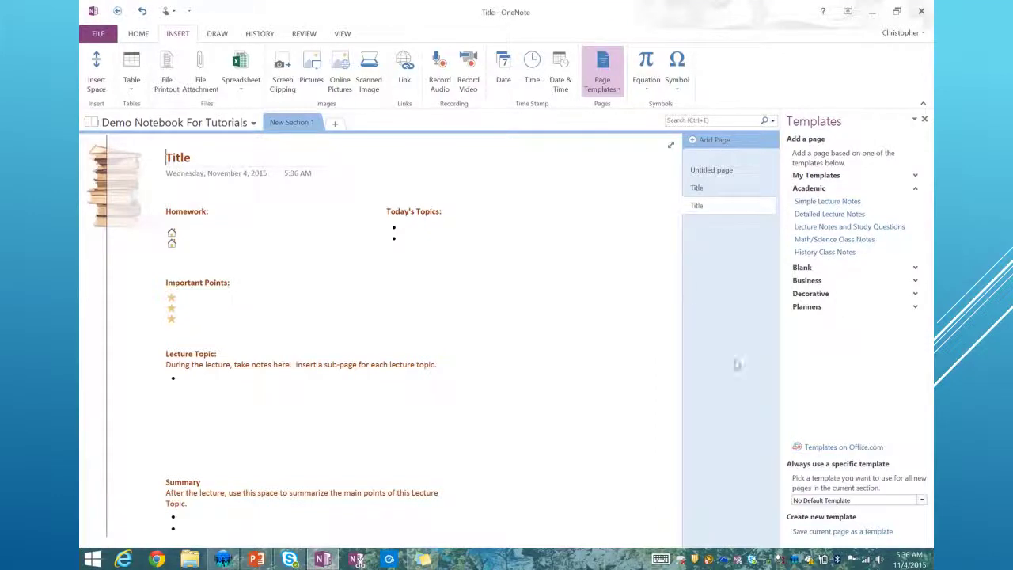
left_click(923, 120)
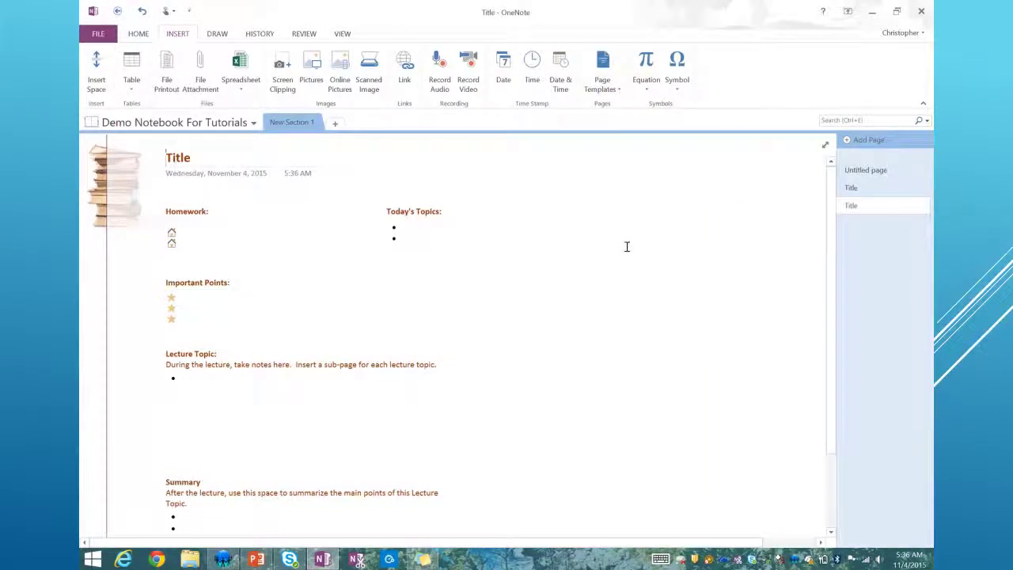
Step: Delete the two lecture notes pages from the section, keeping only the untitled page
right_click(855, 206)
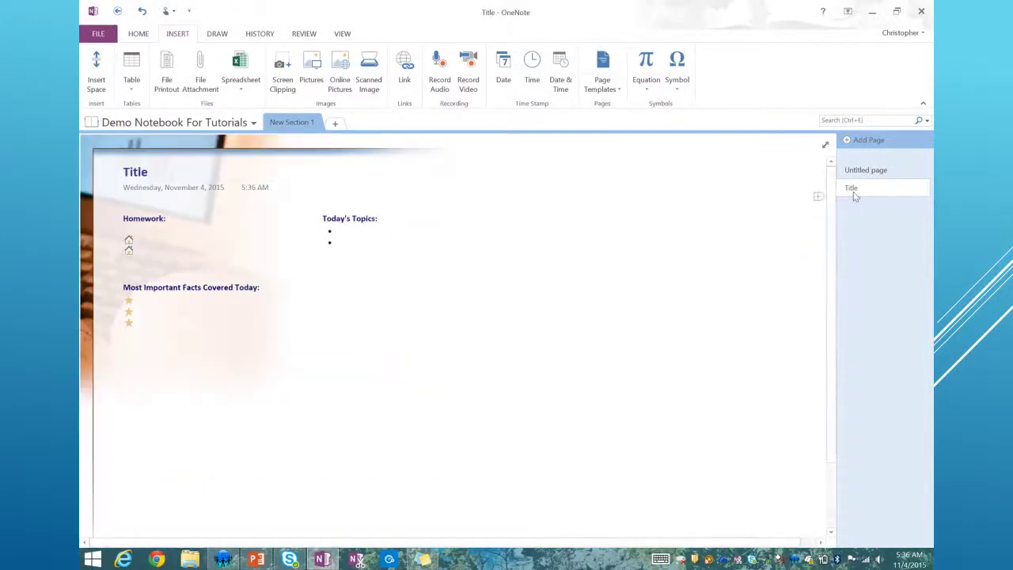
right_click(839, 197)
left_click(800, 213)
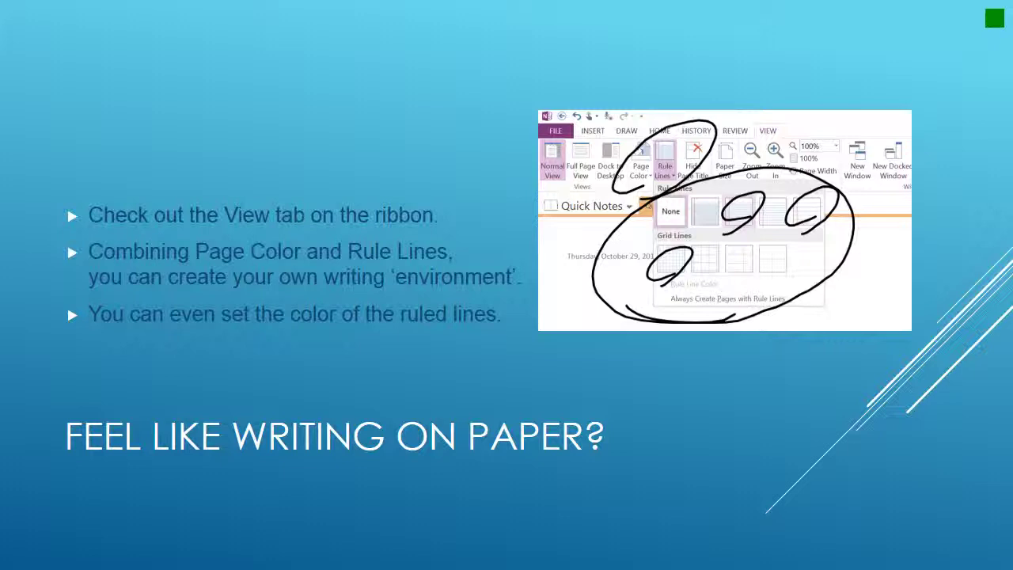
Step: Switch to OneNote, apply the narrowest rule lines to the untitled page and replace them with the smallest grid lines
key("alt+Tab")
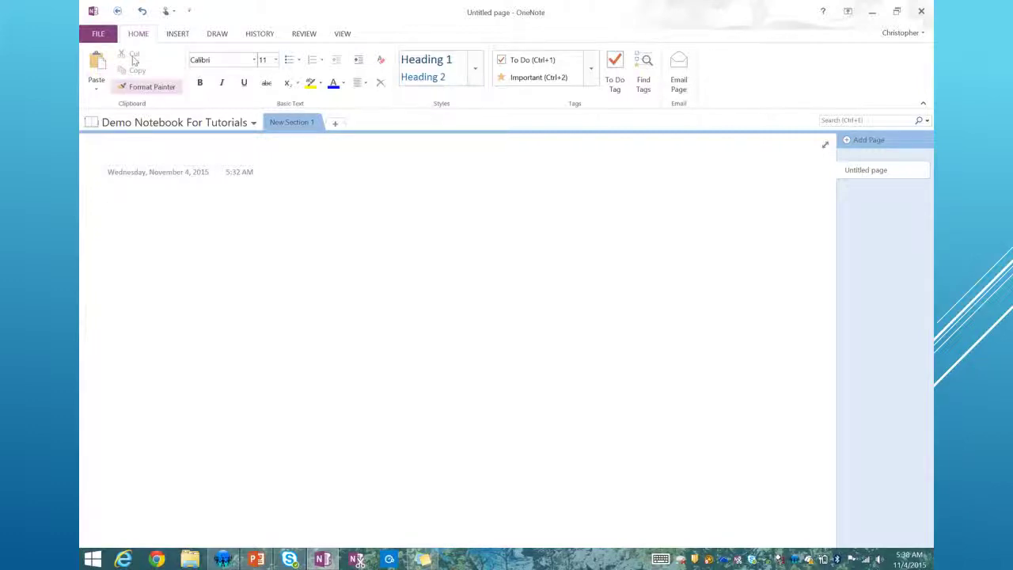
left_click(347, 35)
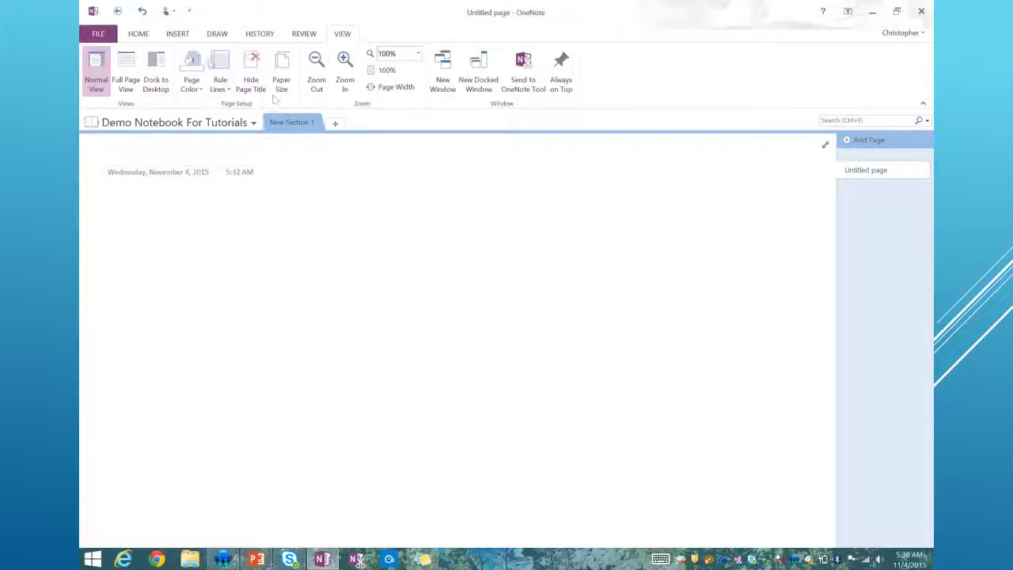
left_click(228, 90)
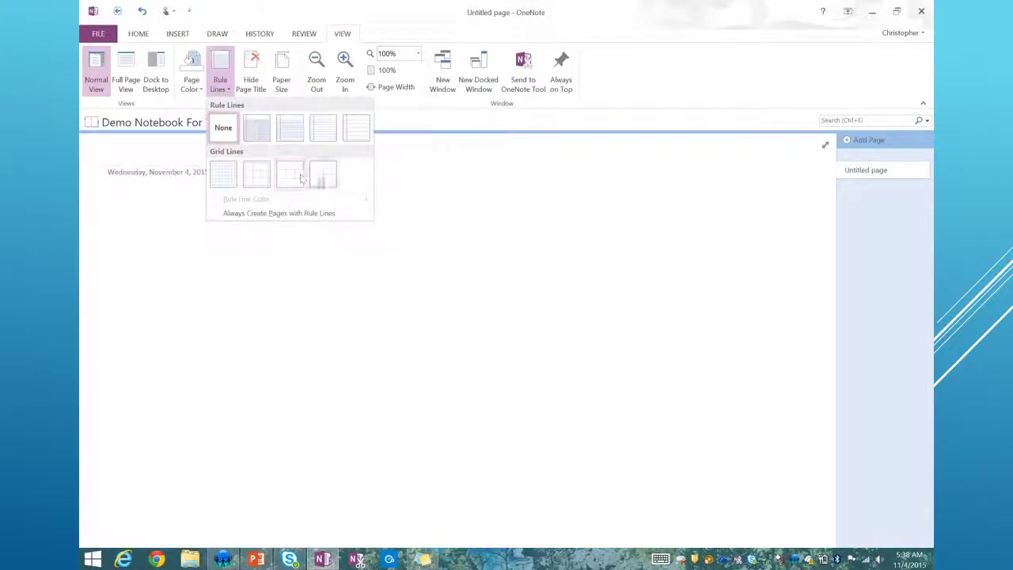
left_click(258, 133)
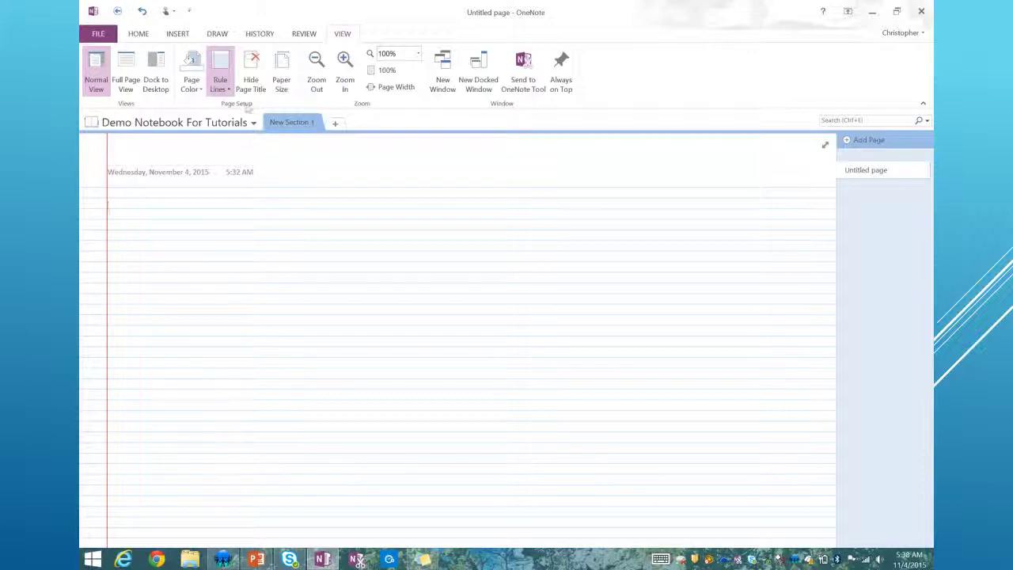
left_click(226, 90)
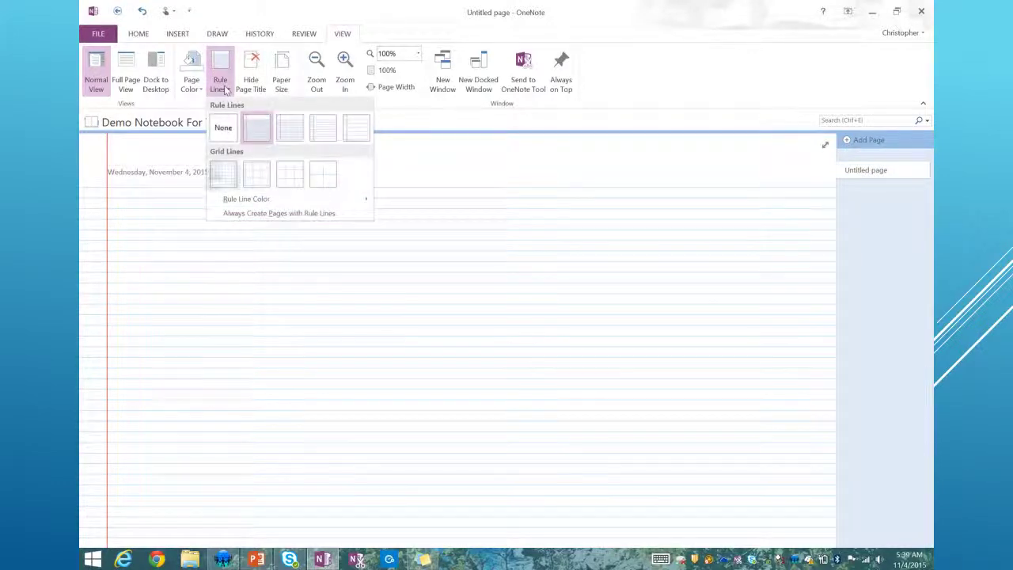
left_click(216, 171)
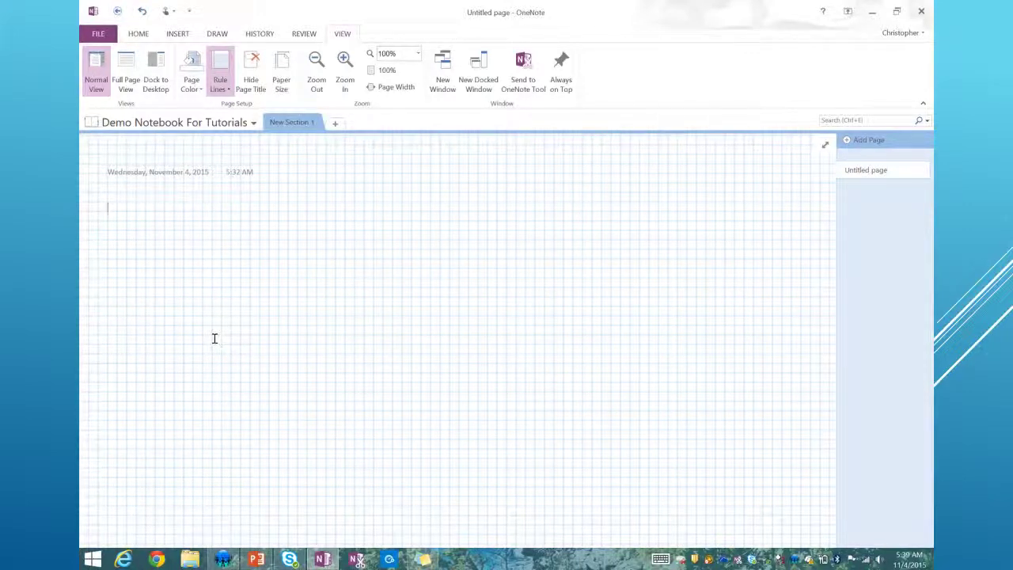
Step: Draw a vertical and a horizontal line crossing as axes on the grid page with the first black pen
key("alt+d")
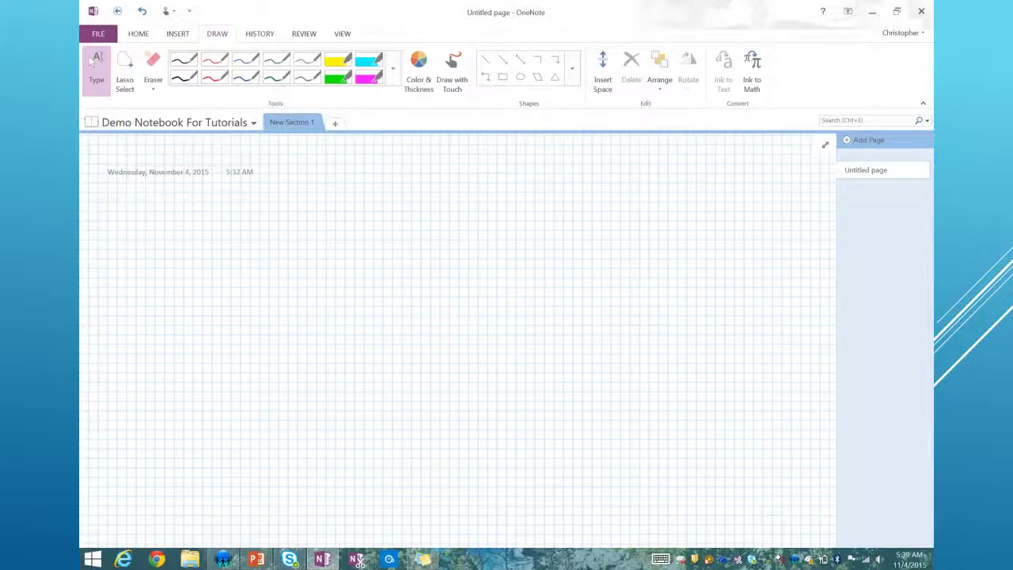
key("alt+d")
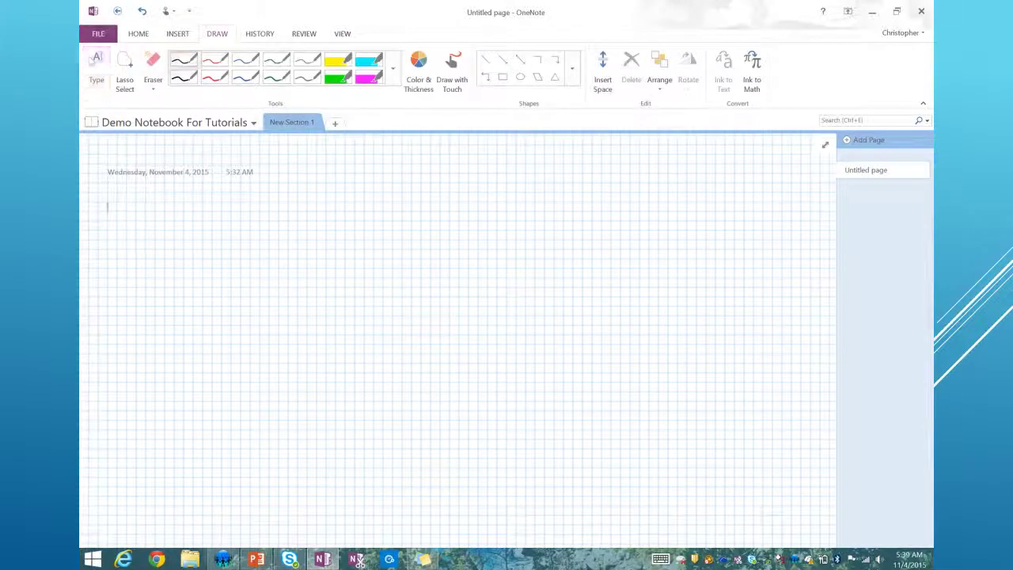
left_click(95, 65)
scroll(192, 319, "up", 1)
scroll(197, 206, "down", 2)
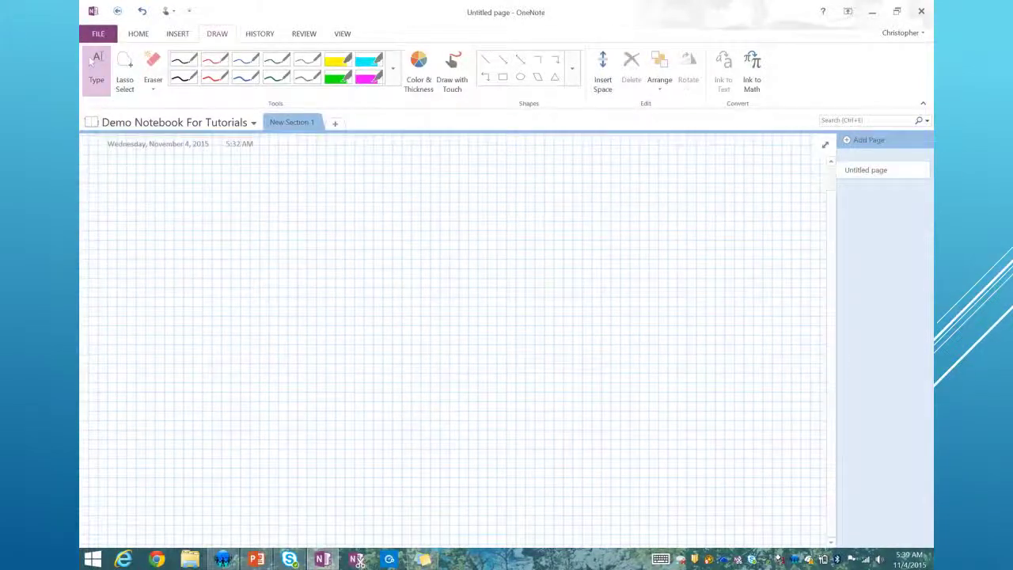
scroll(269, 207, "up", 1)
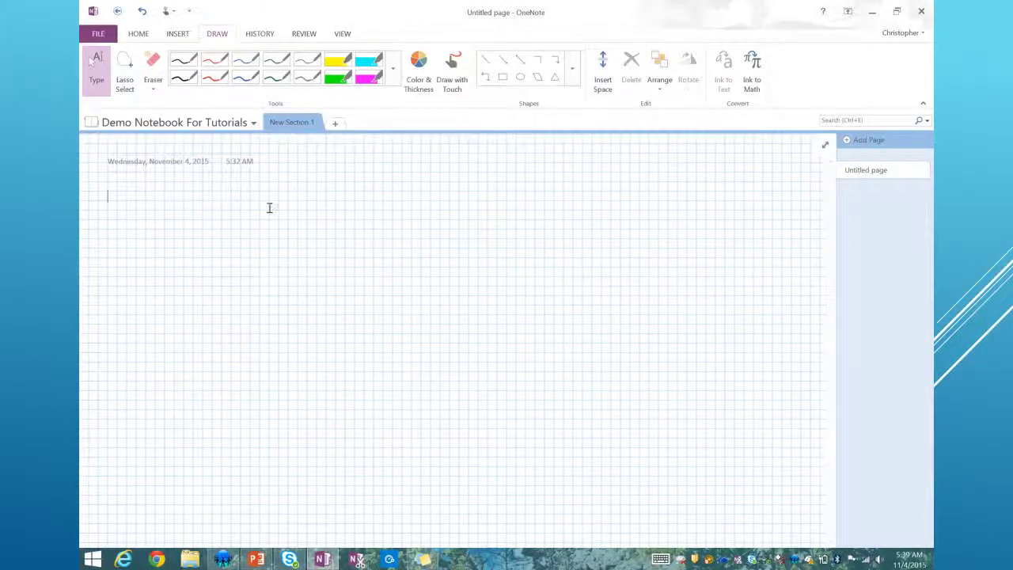
left_click(184, 60)
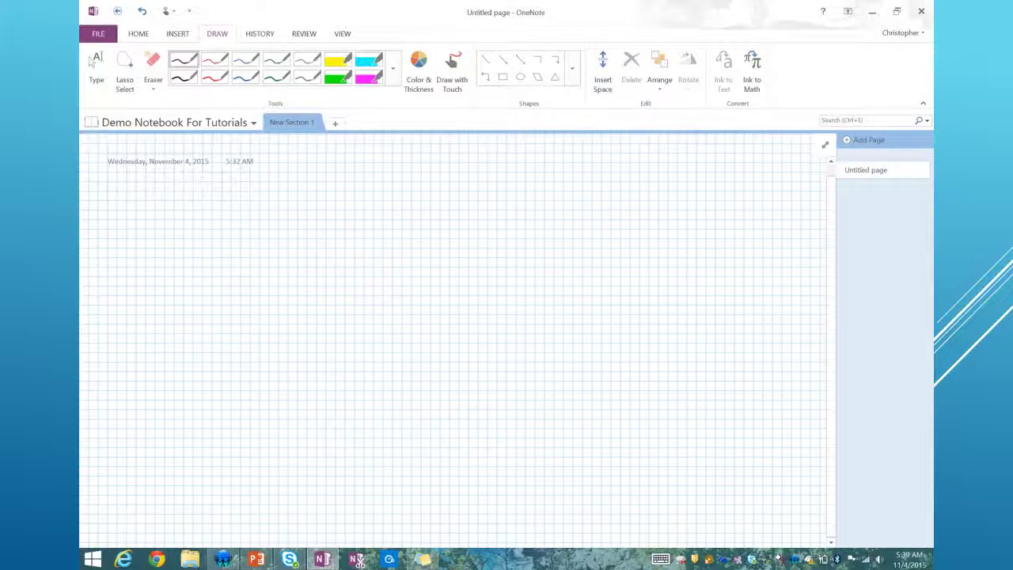
left_click_drag(192, 181, 192, 370)
left_click_drag(87, 266, 284, 269)
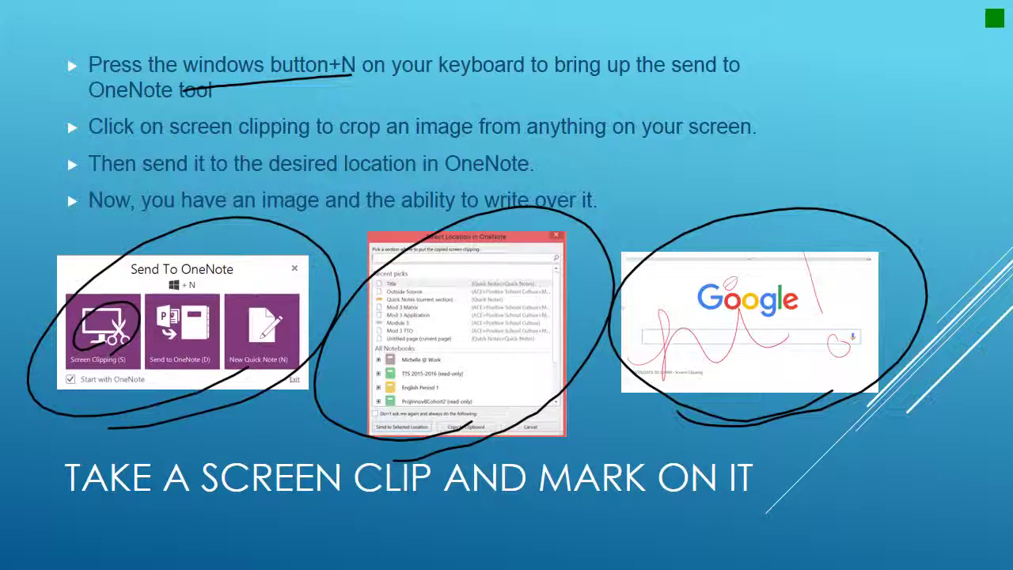
key("Right")
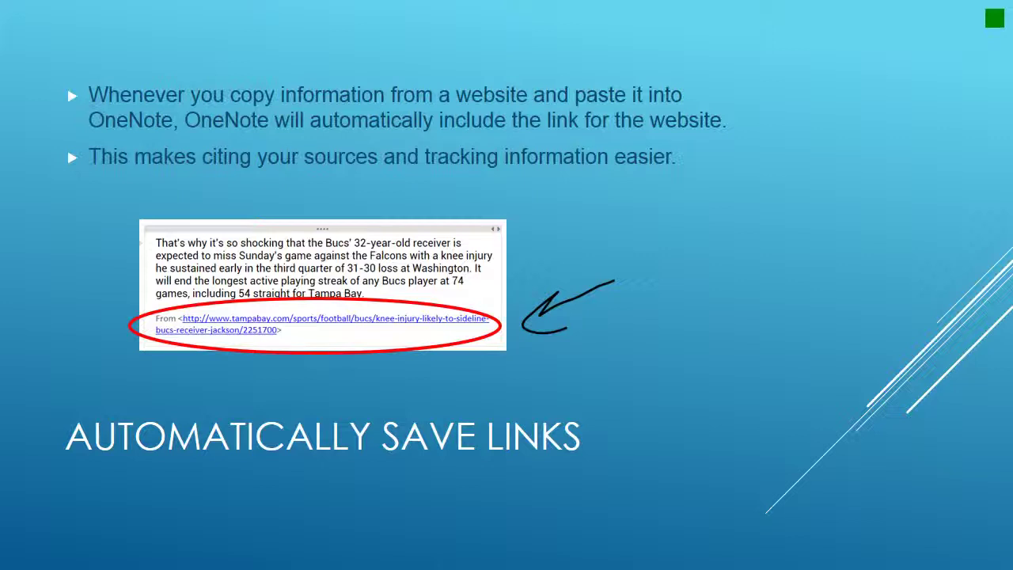
Step: Switch to OneNote and show the Send To OneNote tool with its Screen Clipping option
key("alt+Tab")
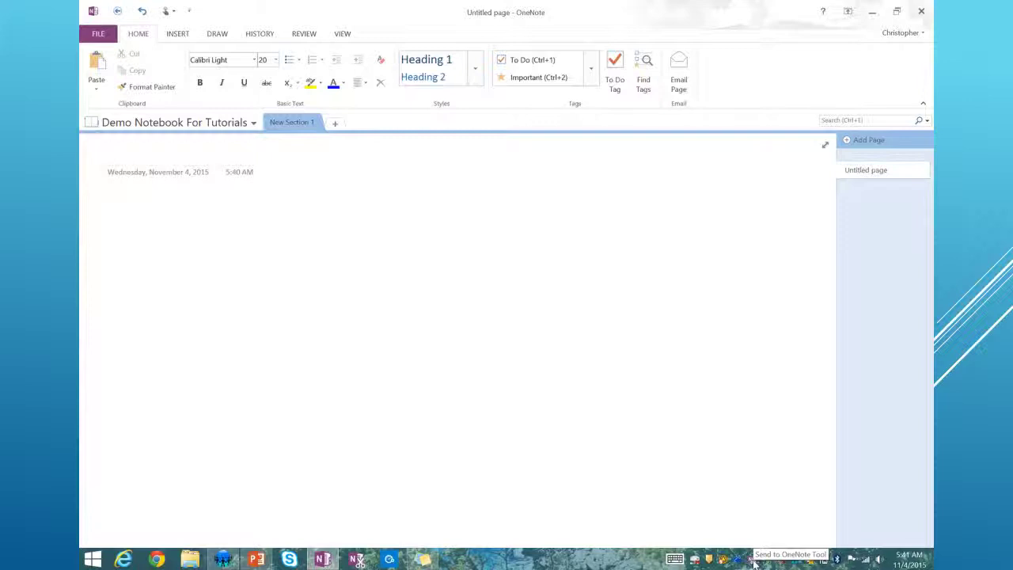
left_click(674, 559)
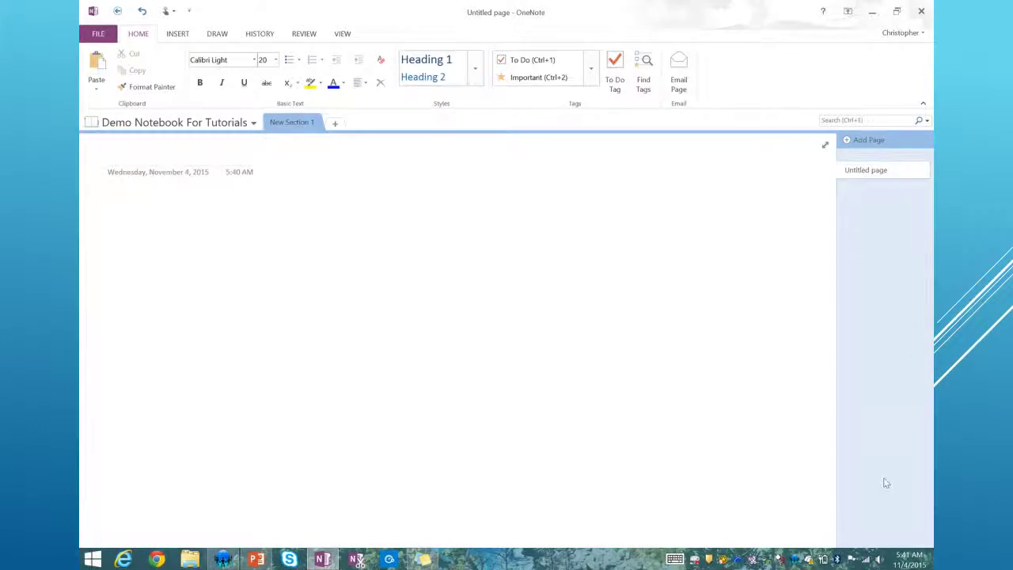
key("super+n")
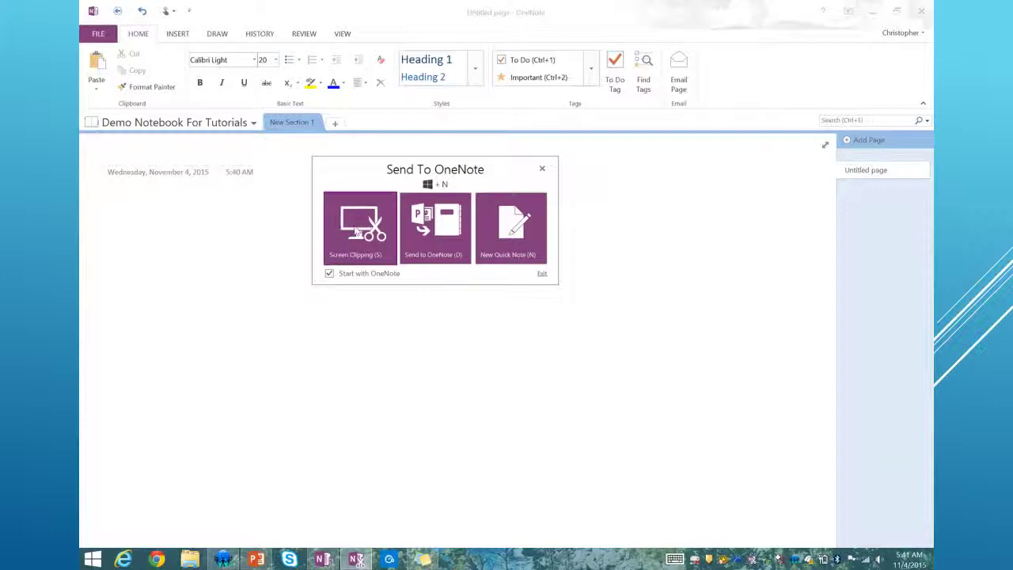
left_click(368, 235)
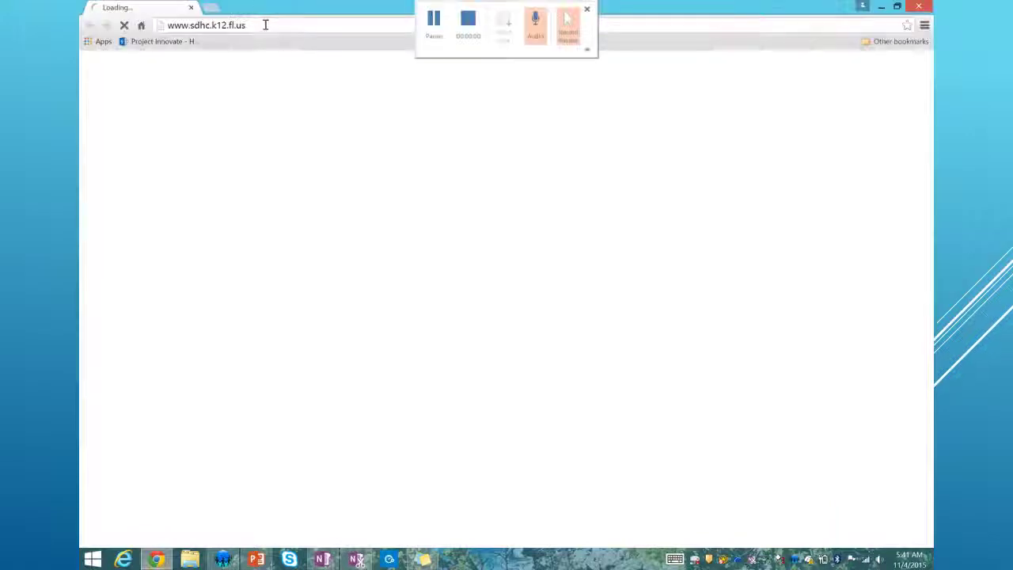
left_click(266, 25)
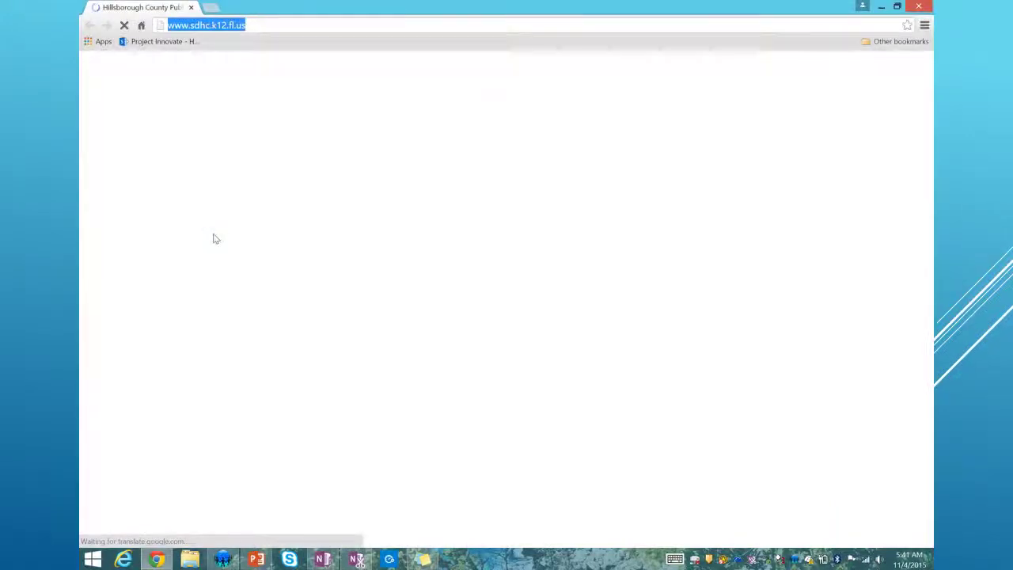
type("www.")
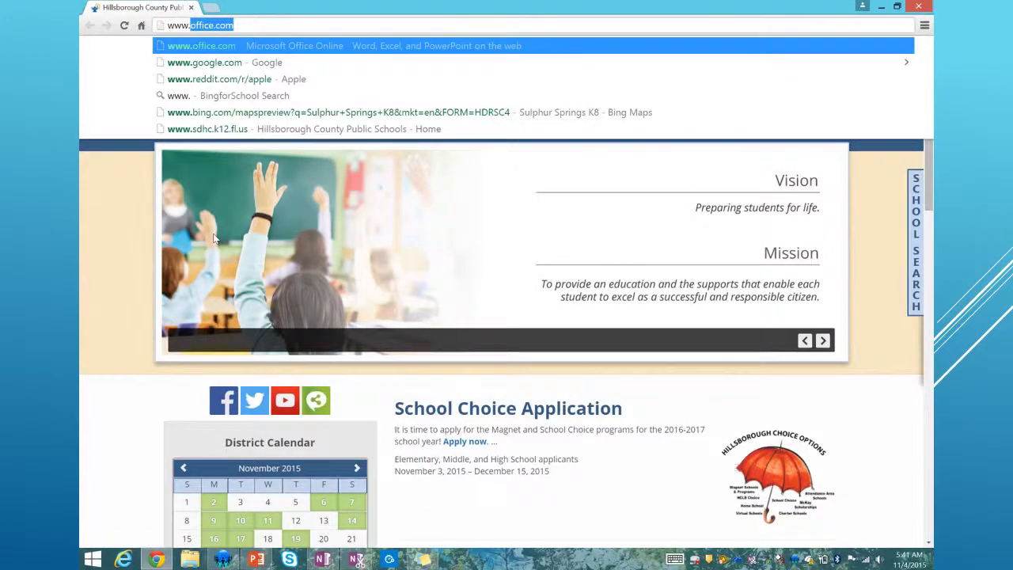
type("nationalgeographic.com")
key("Return")
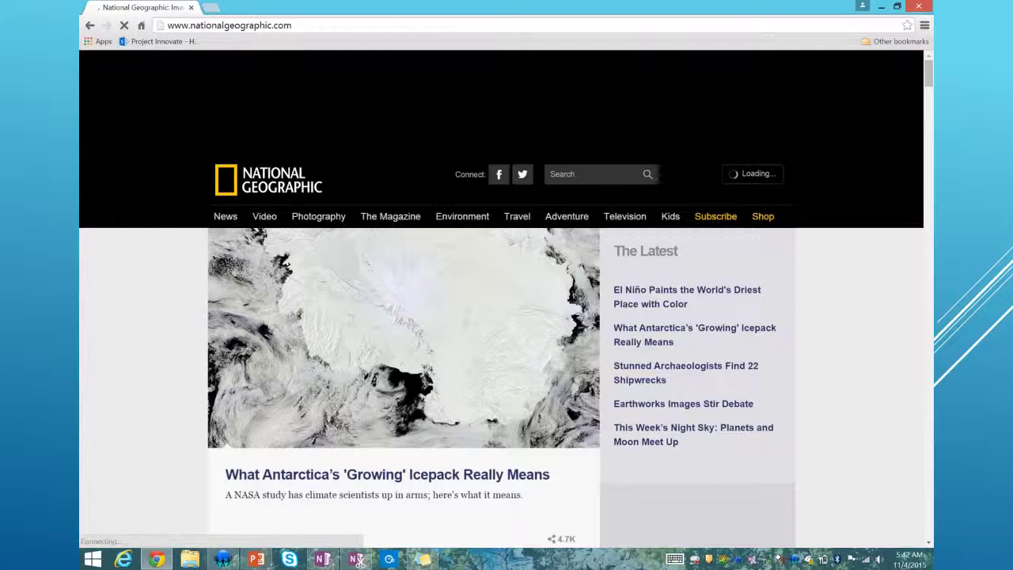
Step: Look through the National Geographic home page stories for a photo to clip
scroll(398, 404, "down", 6)
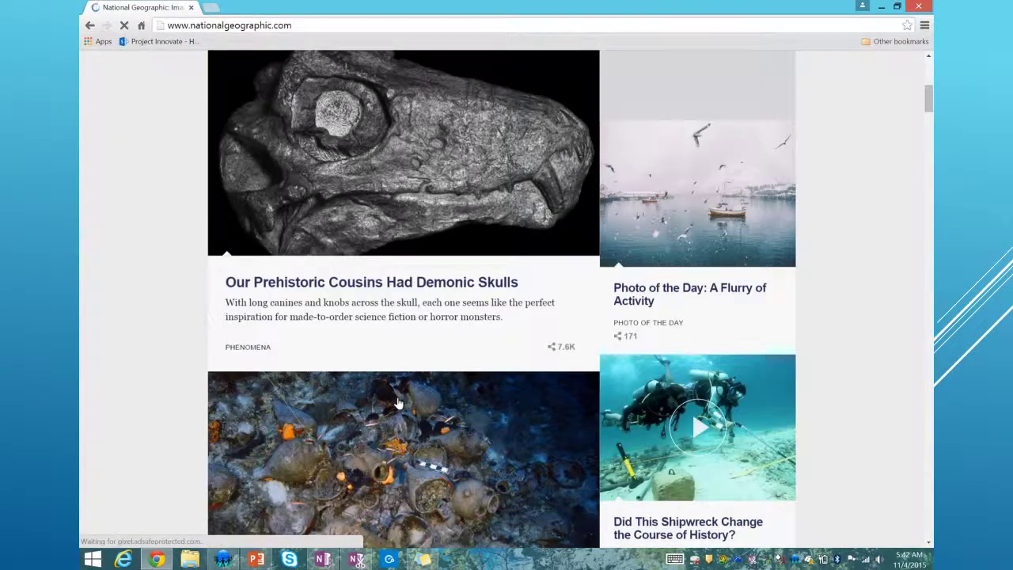
scroll(396, 259, "down", 1)
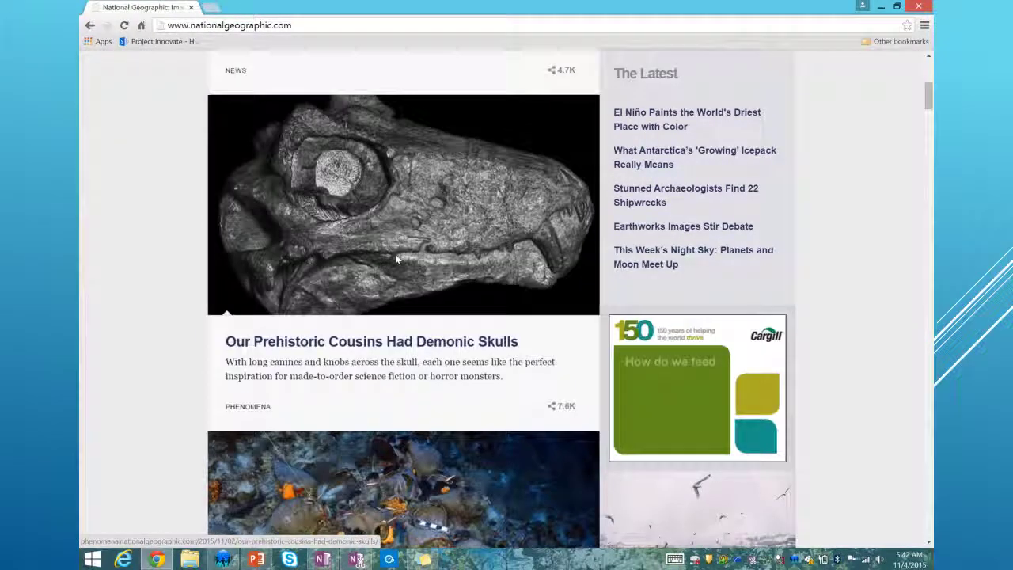
scroll(396, 259, "down", 4)
scroll(396, 379, "down", 1)
scroll(428, 395, "down", 2)
scroll(446, 391, "up", 2)
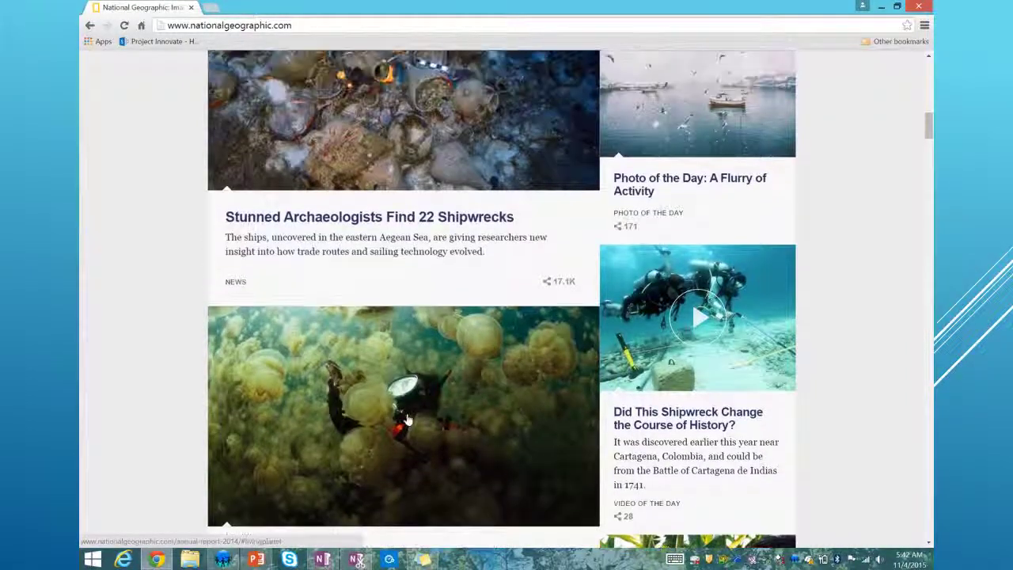
scroll(120, 402, "down", 1)
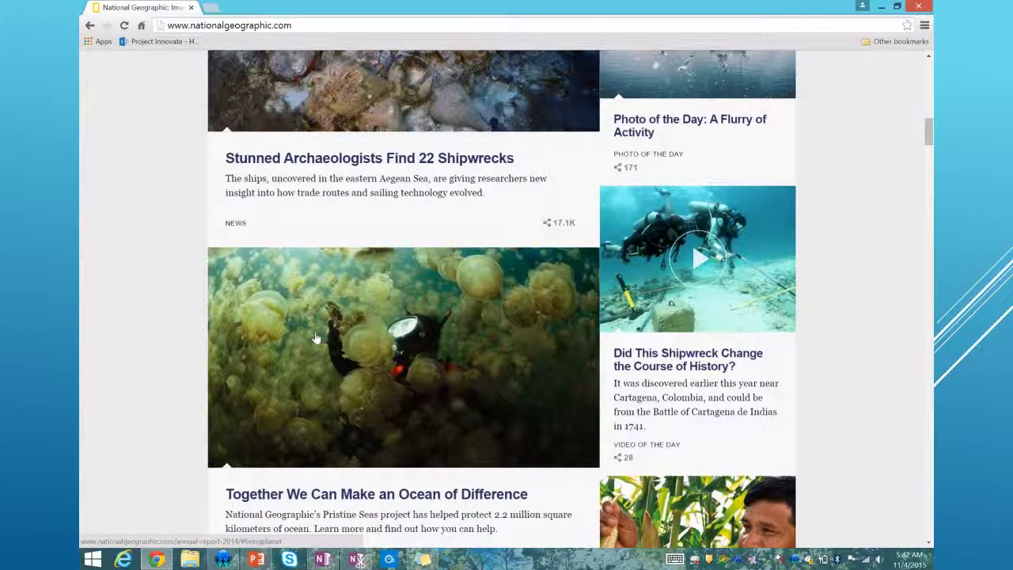
scroll(272, 301, "down", 3)
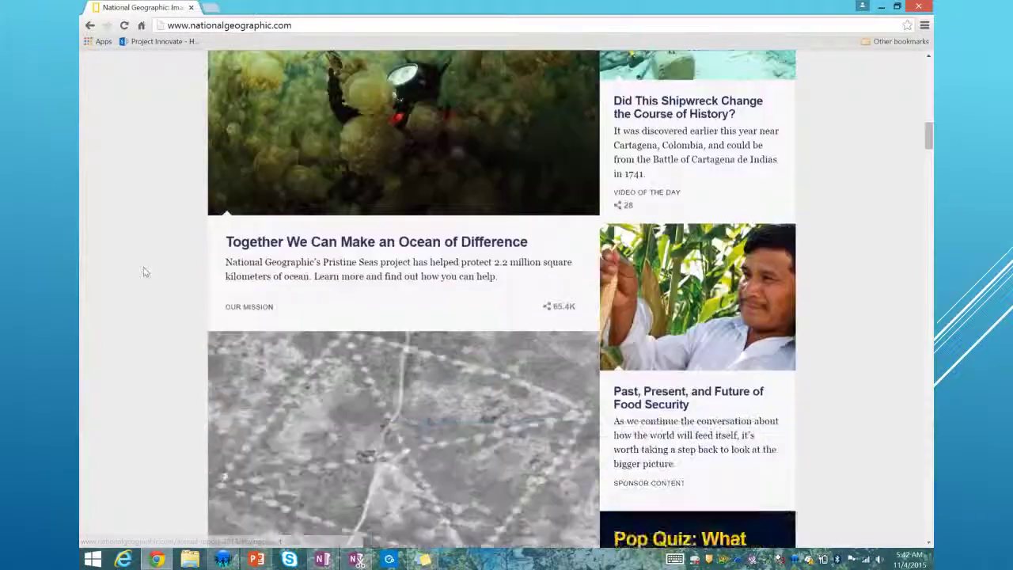
scroll(143, 269, "up", 3)
scroll(143, 269, "up", 1)
scroll(144, 269, "down", 1)
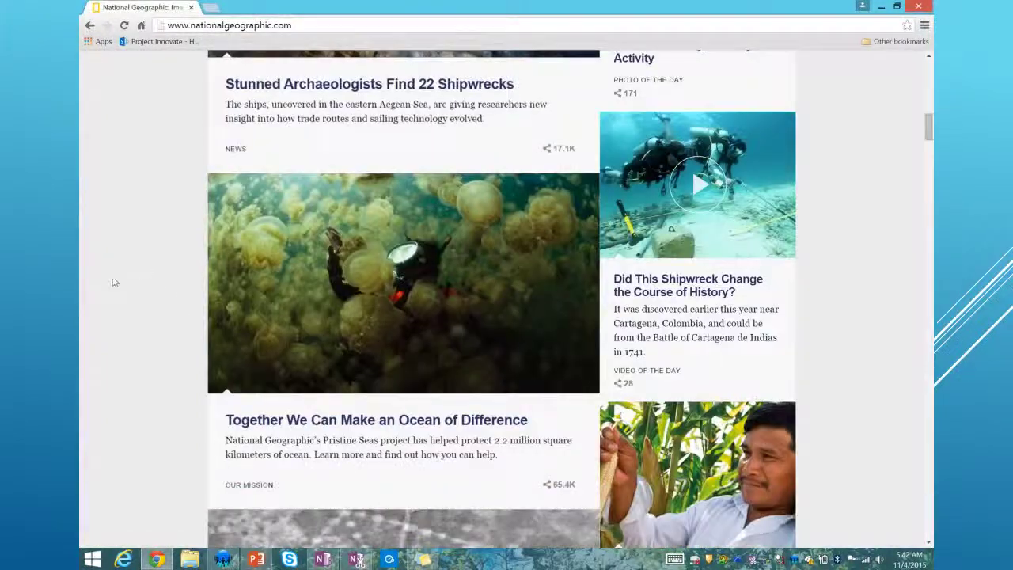
Step: Capture a screen clipping of the jellyfish photo above the "Together We Can Make an Ocean of Difference" story
left_click(357, 560)
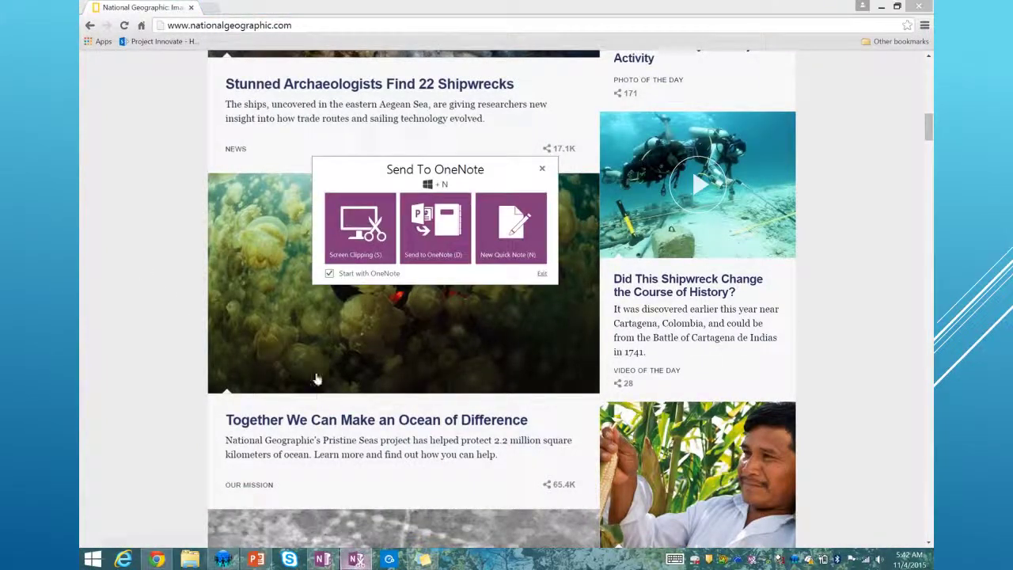
left_click(355, 235)
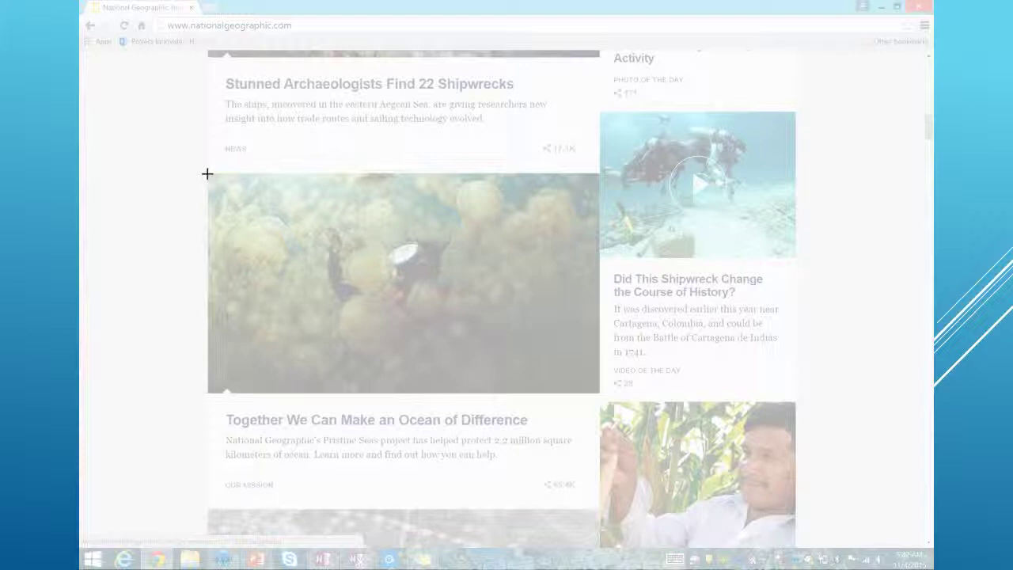
left_click_drag(208, 172, 600, 394)
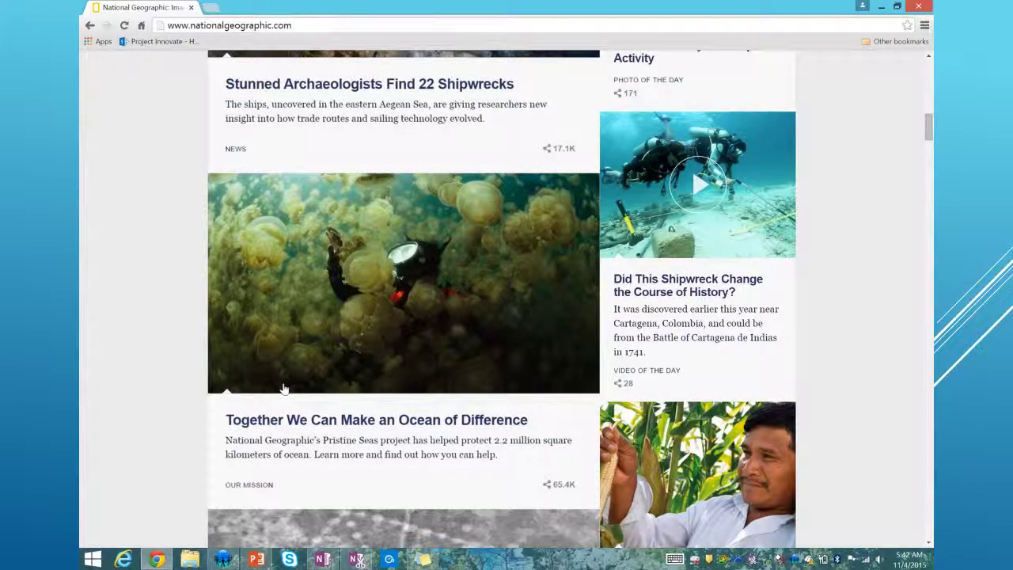
Step: Switch to OneNote and examine the clipped picture and its available options, such as Copy Text from Picture
left_click(322, 560)
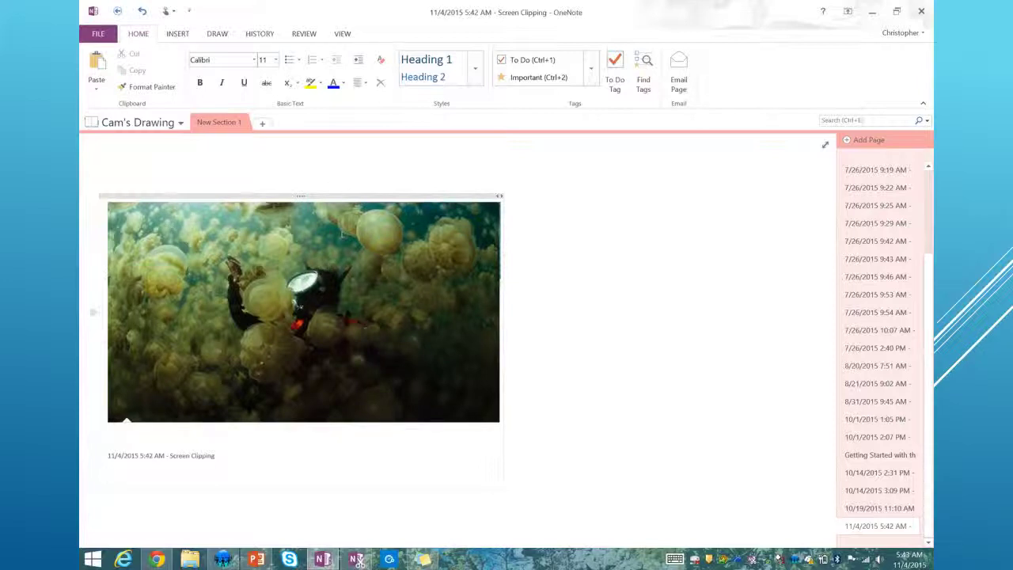
right_click(289, 253)
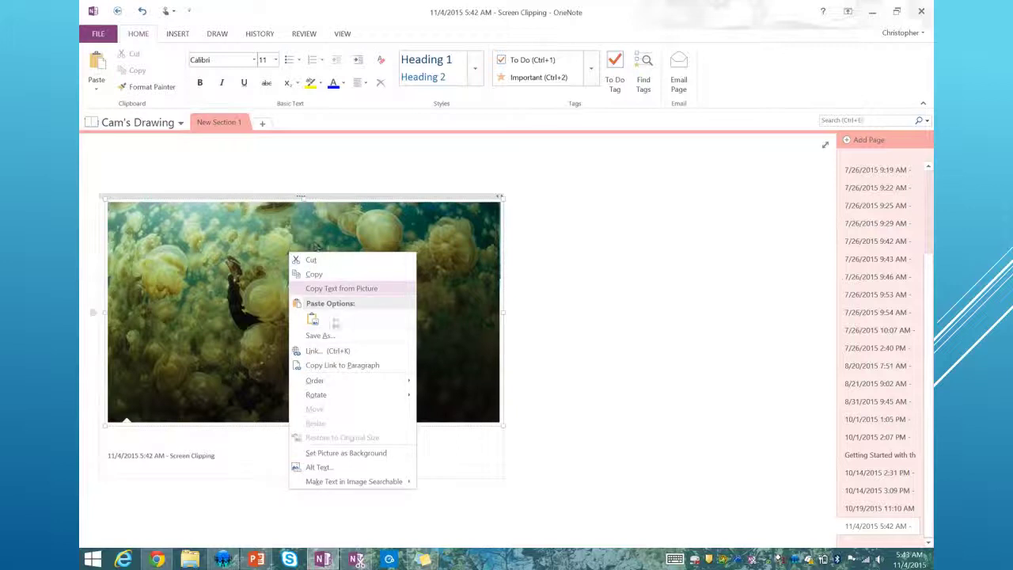
left_click(713, 337)
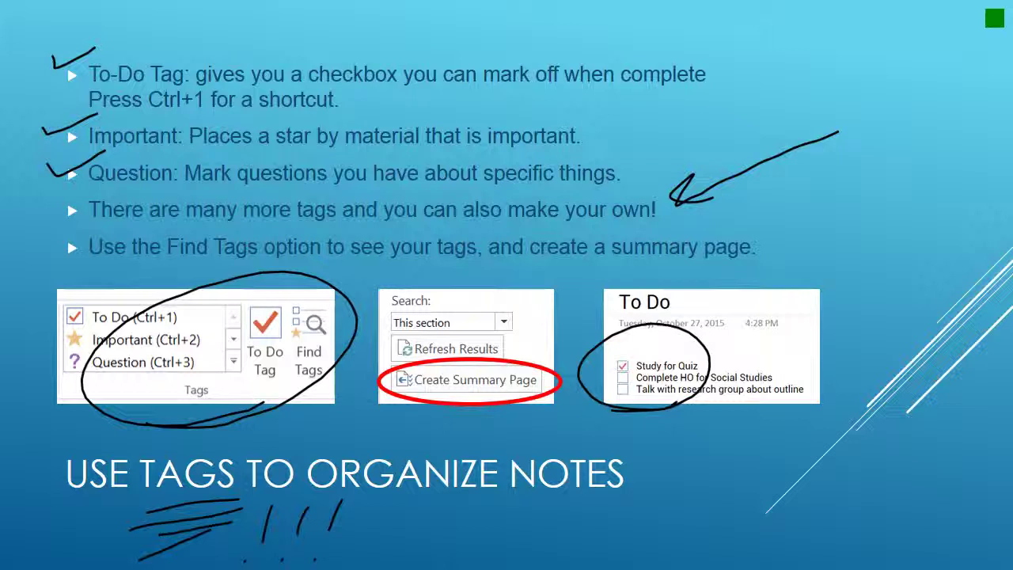
Step: Switch to OneNote and look through the SAL's, Training 1 and PLC Discussions sections of the Project BYTE - Franklin notebook
key("alt+Tab")
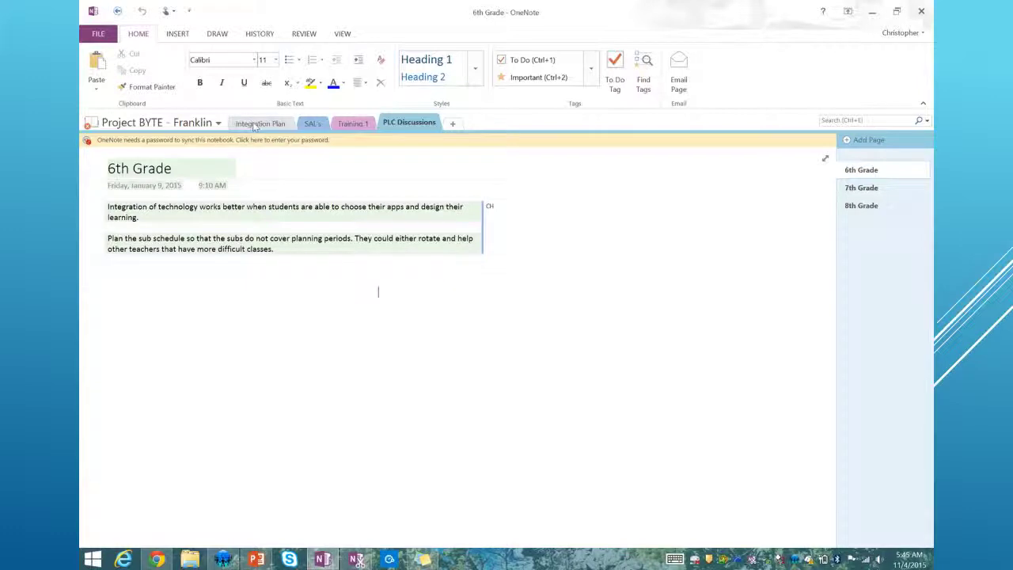
left_click(312, 125)
left_click(340, 124)
left_click(410, 124)
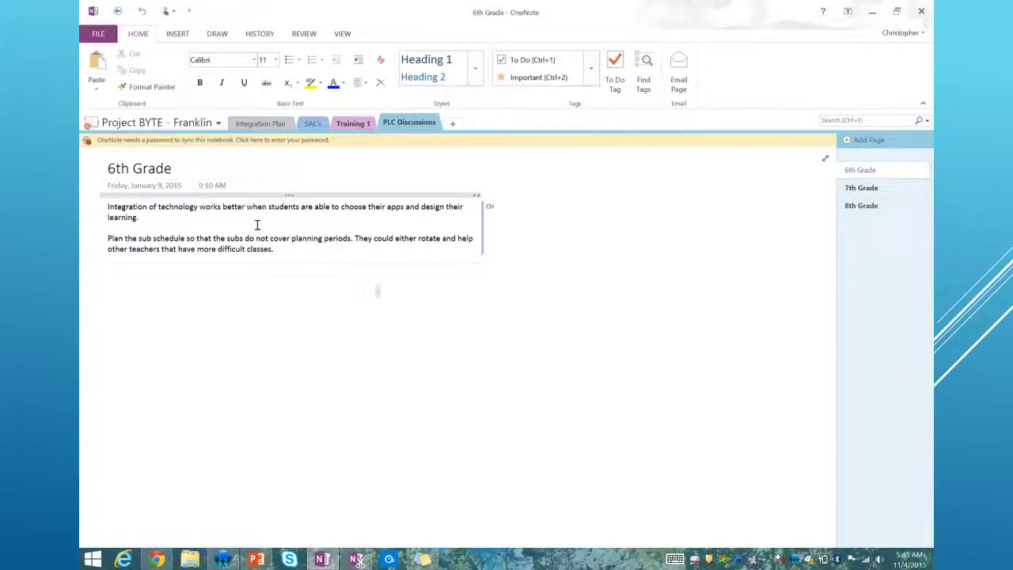
Step: Tag both paragraphs on the 6th Grade page of the PLC Discussions section as Important
left_click_drag(134, 217, 106, 203)
left_click(130, 219)
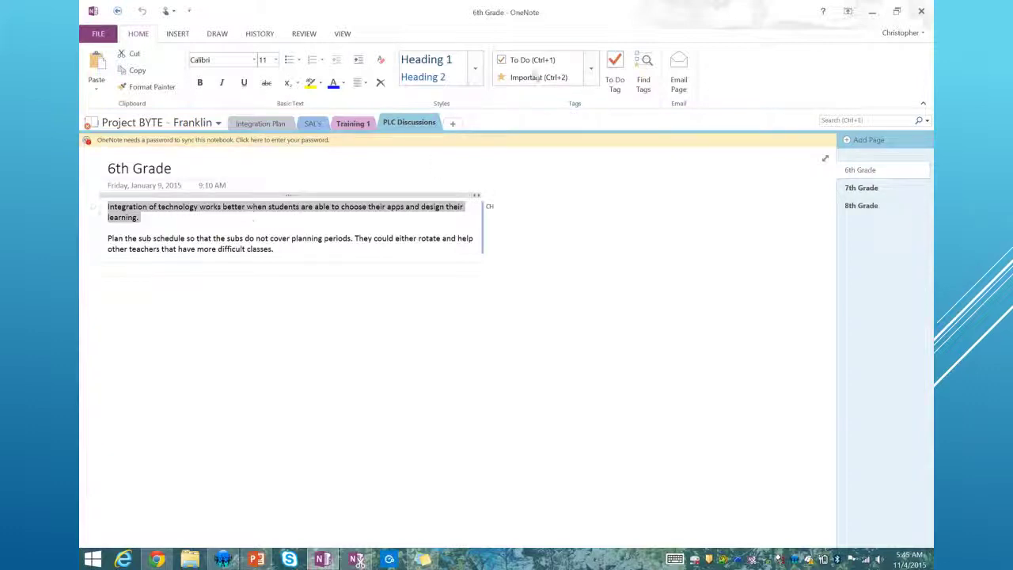
left_click(538, 78)
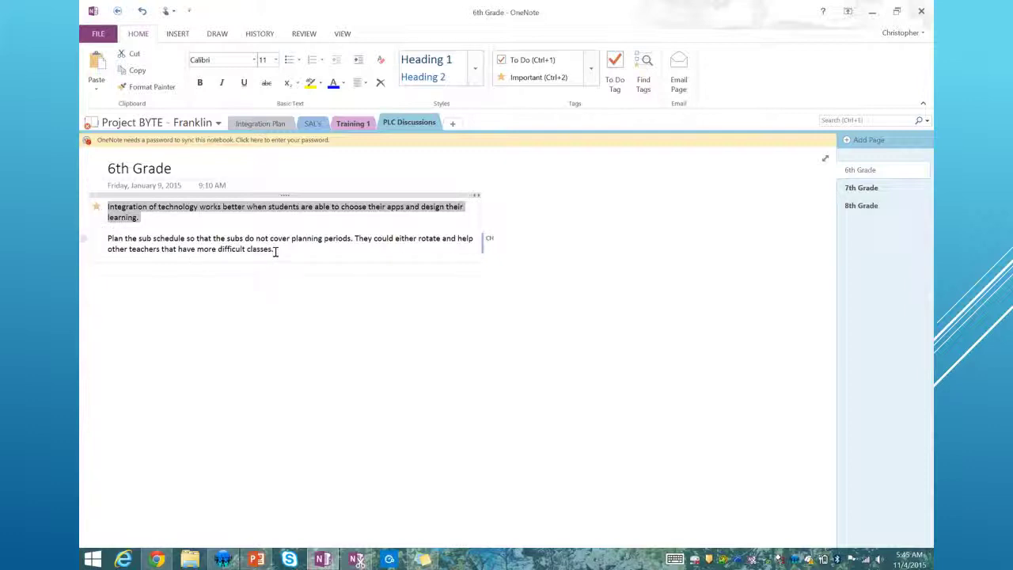
left_click_drag(274, 251, 107, 238)
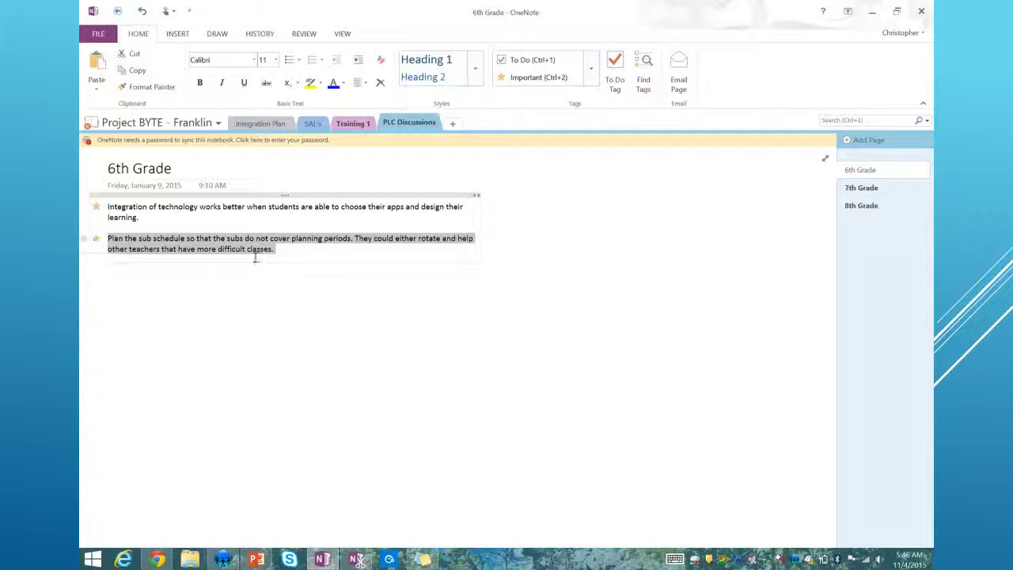
left_click(309, 304)
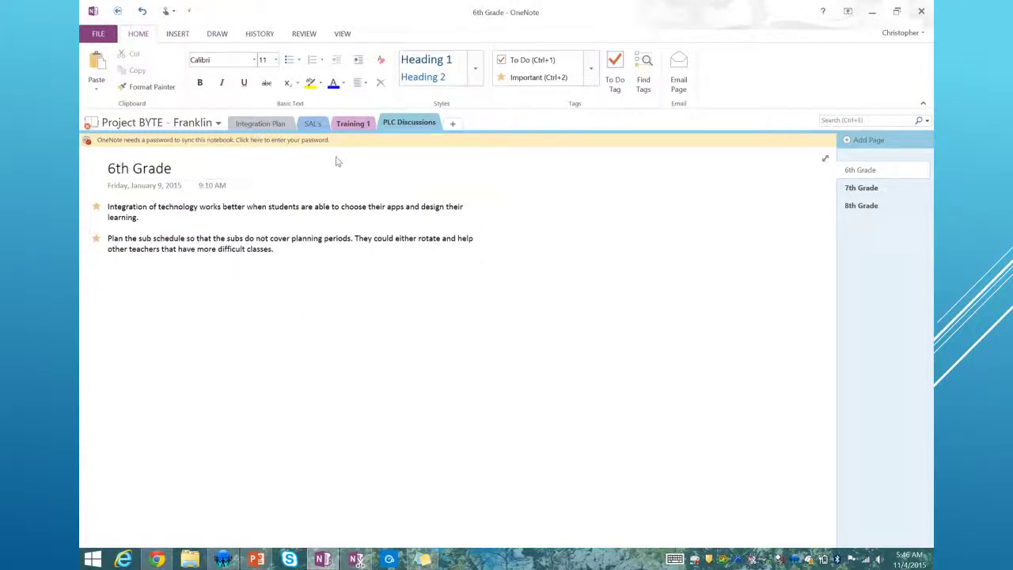
Step: Tag the goal paragraph on the Notes page of the Training 1 section as Important
left_click(353, 123)
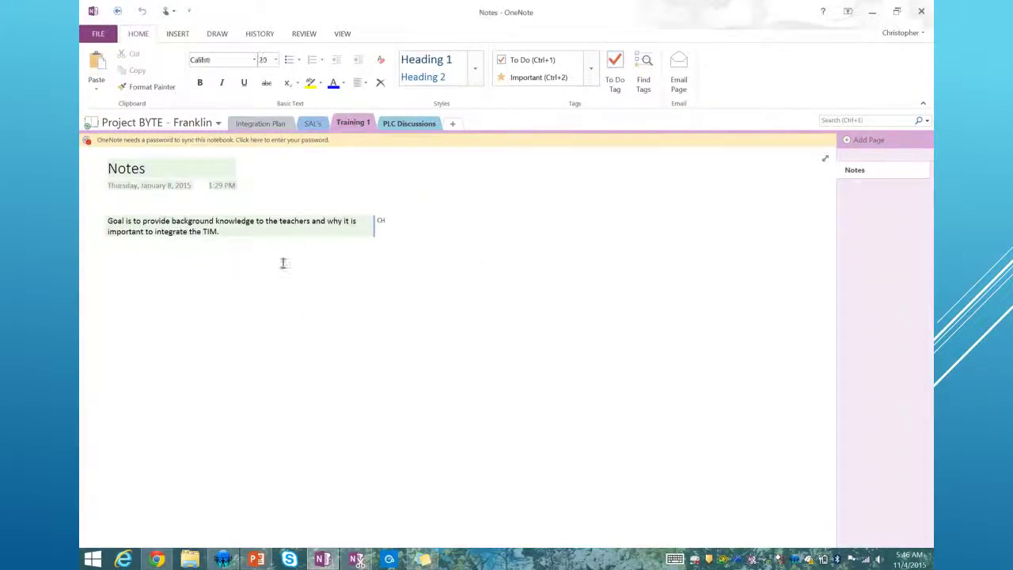
left_click_drag(238, 236, 95, 217)
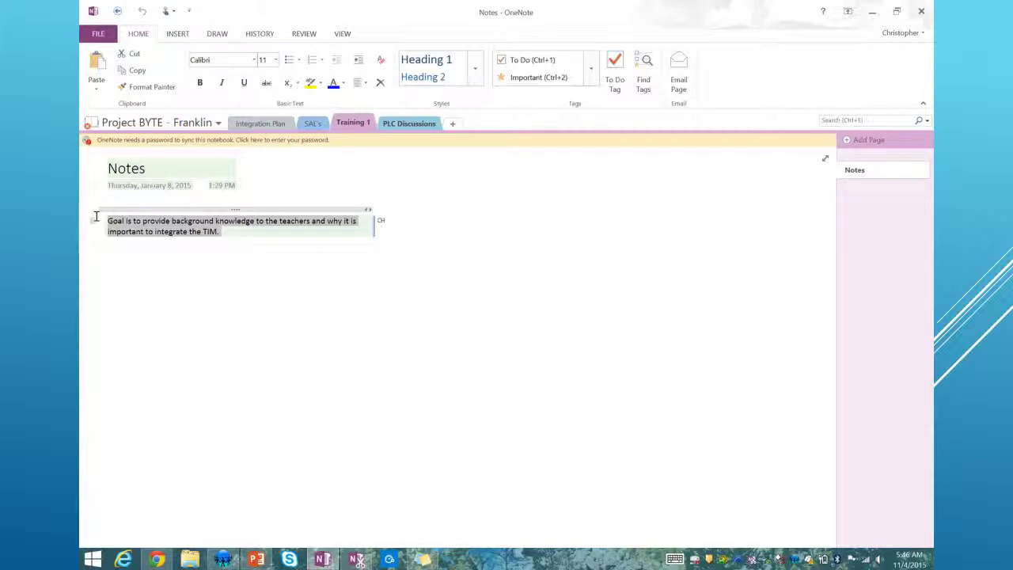
left_click(532, 77)
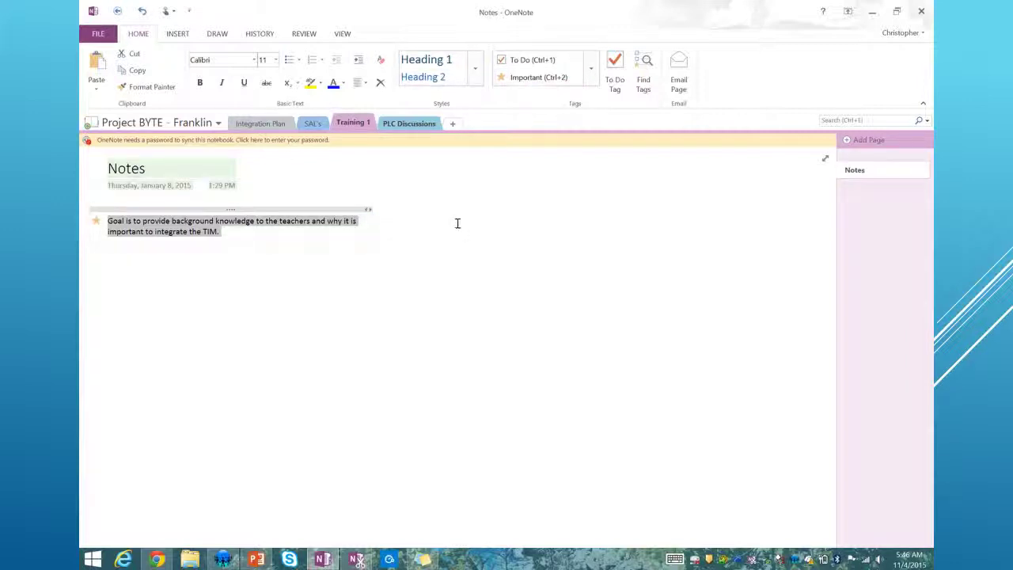
Step: Find the notebook's tagged notes from the PLC Discussions section and create a summary page of them
left_click(409, 122)
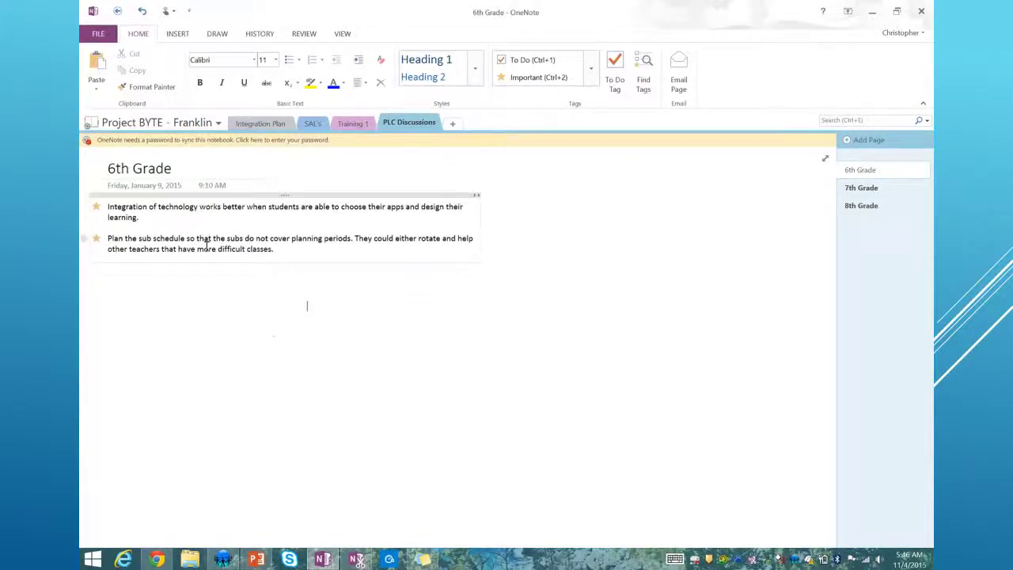
left_click(352, 123)
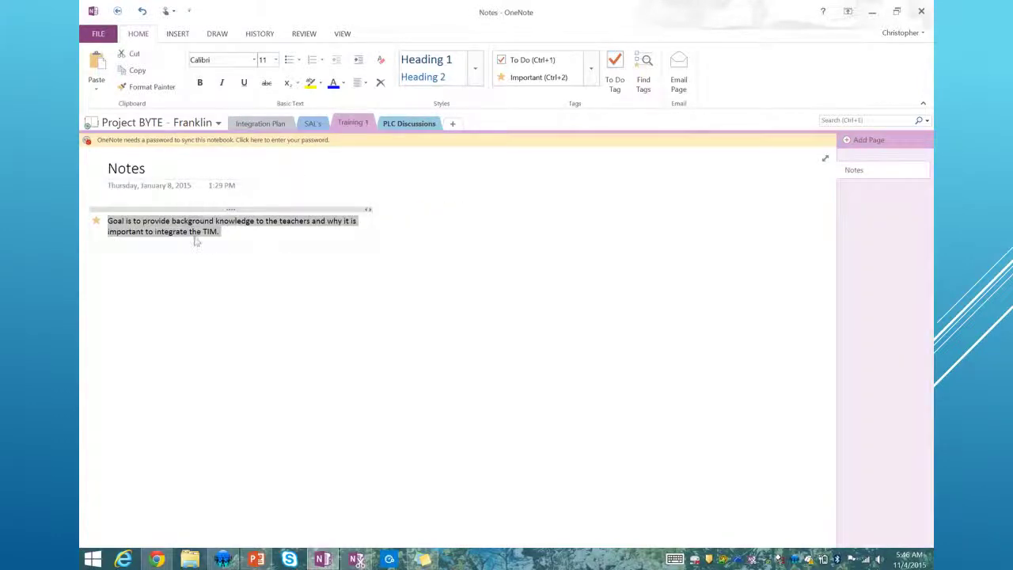
left_click(409, 123)
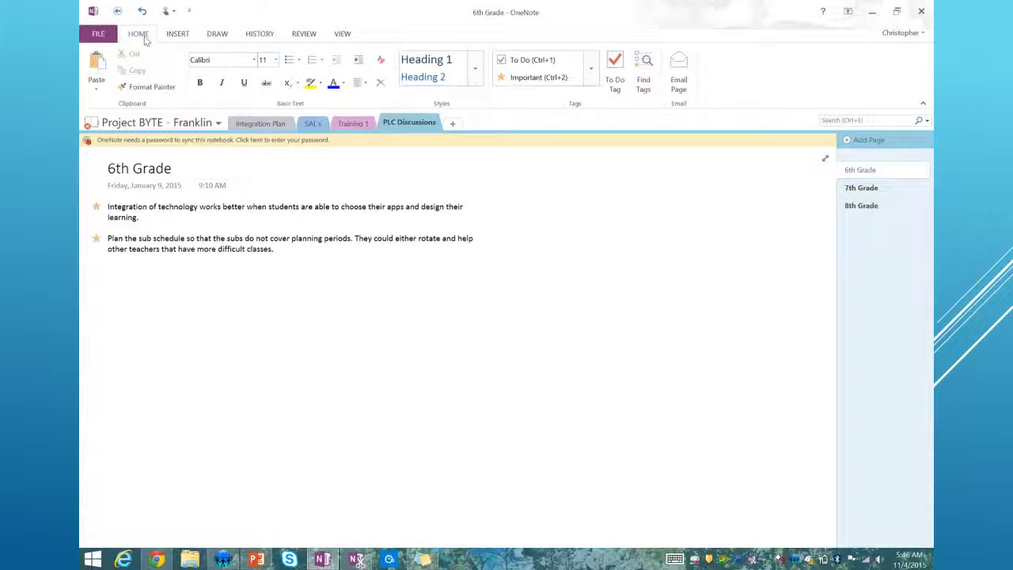
left_click(643, 83)
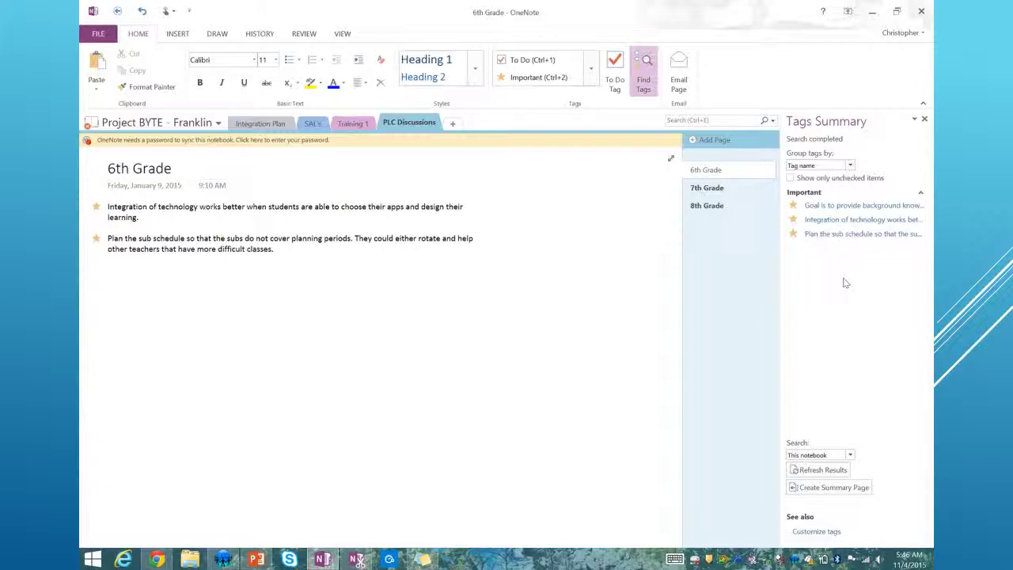
left_click(833, 488)
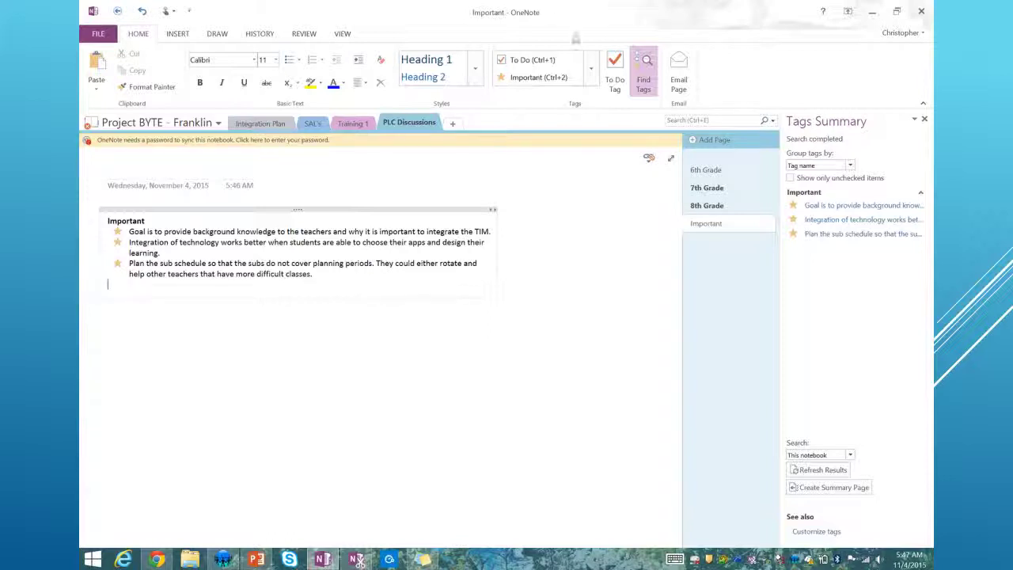
Step: Examine the full list of available tags and close the Tags Summary
left_click(591, 70)
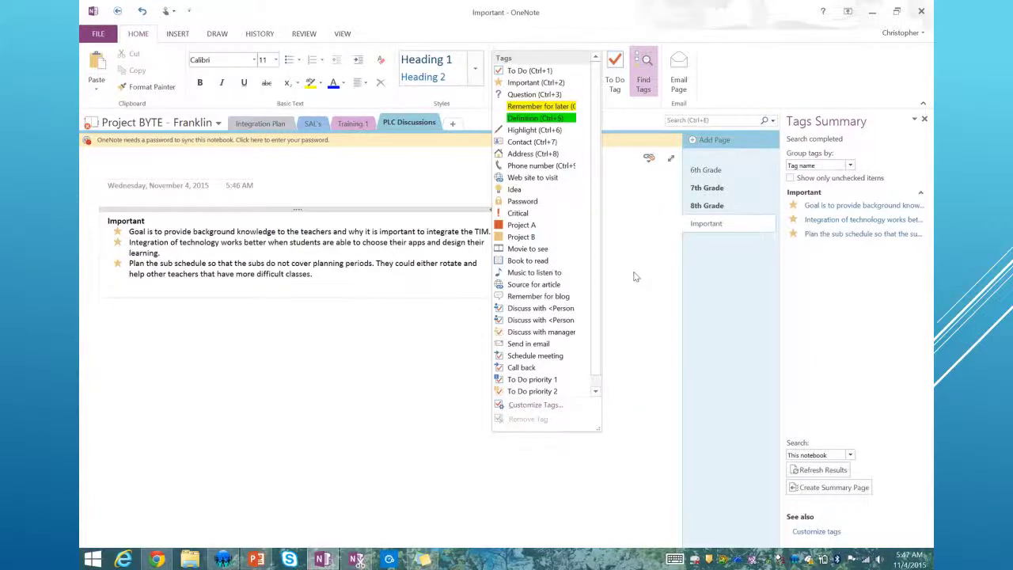
left_click(674, 282)
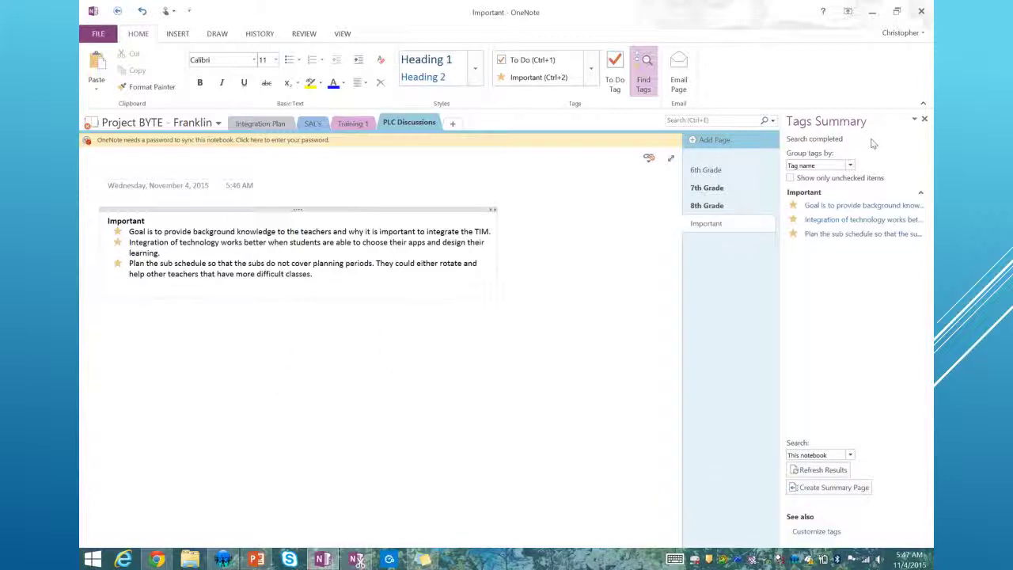
left_click_drag(881, 120, 888, 166)
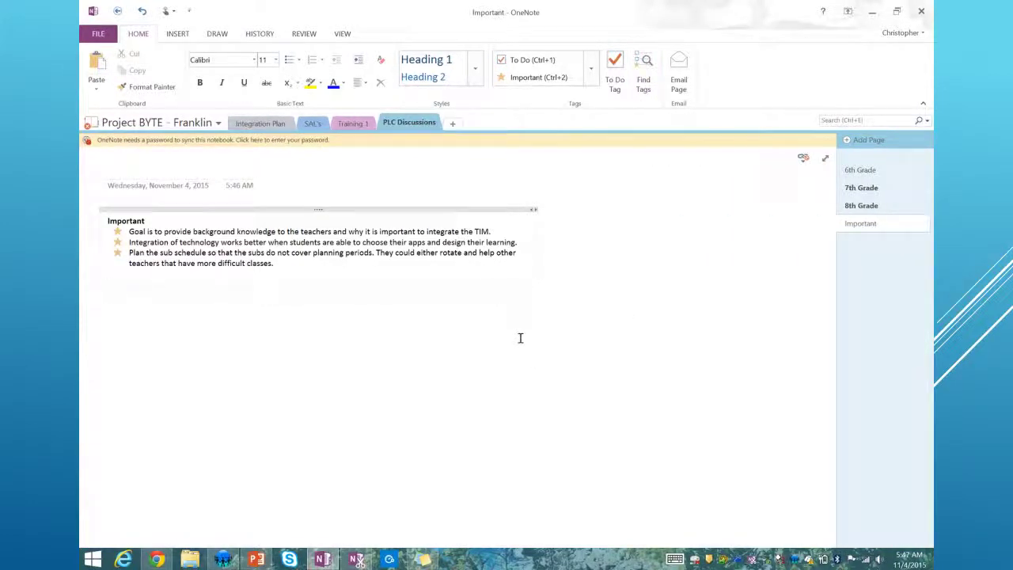